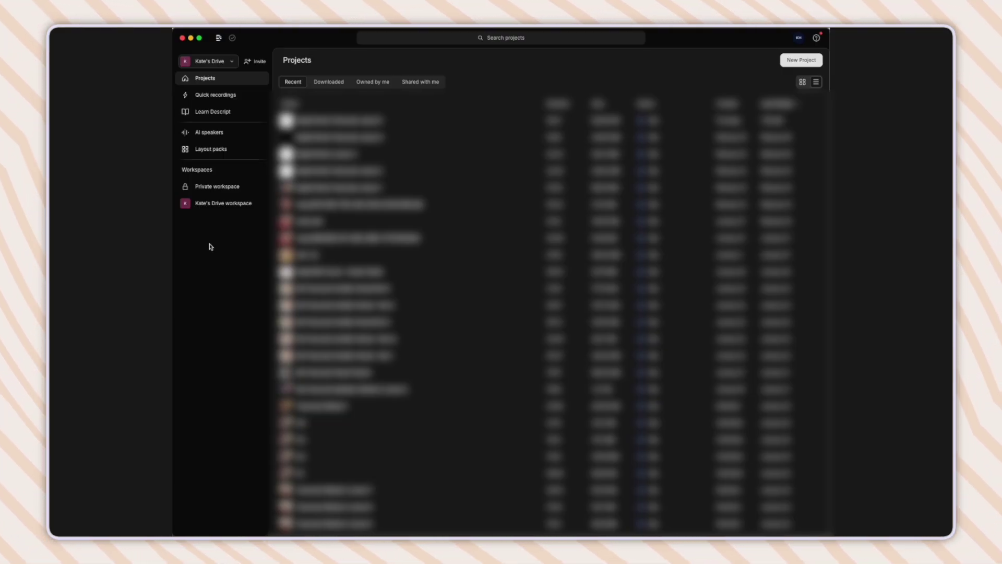
Browse the Learn Descript tutorials and the shared workspace page, then return to the Projects list
{"action": "key", "text": "l"}
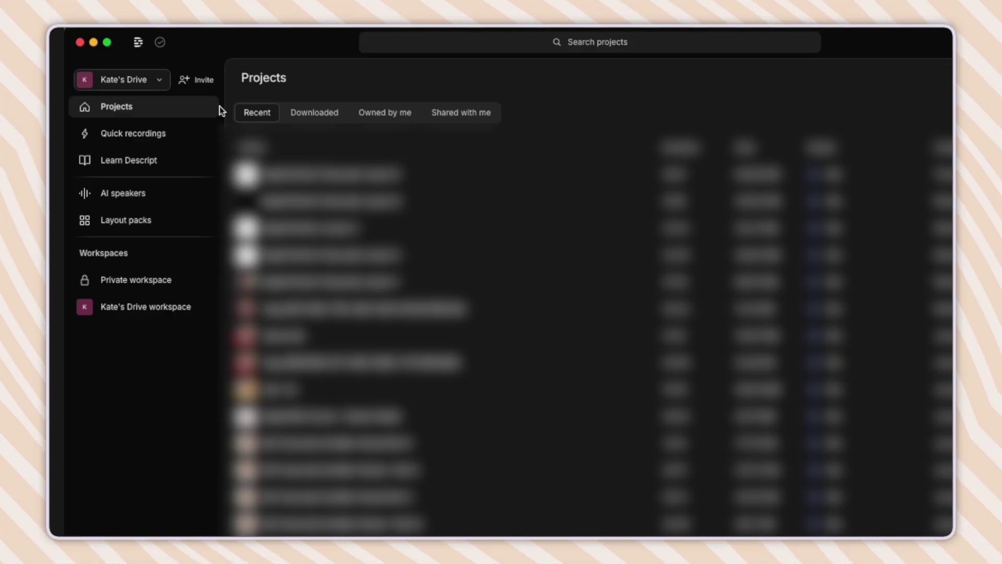
{"action": "left_click", "coordinate": [106, 161]}
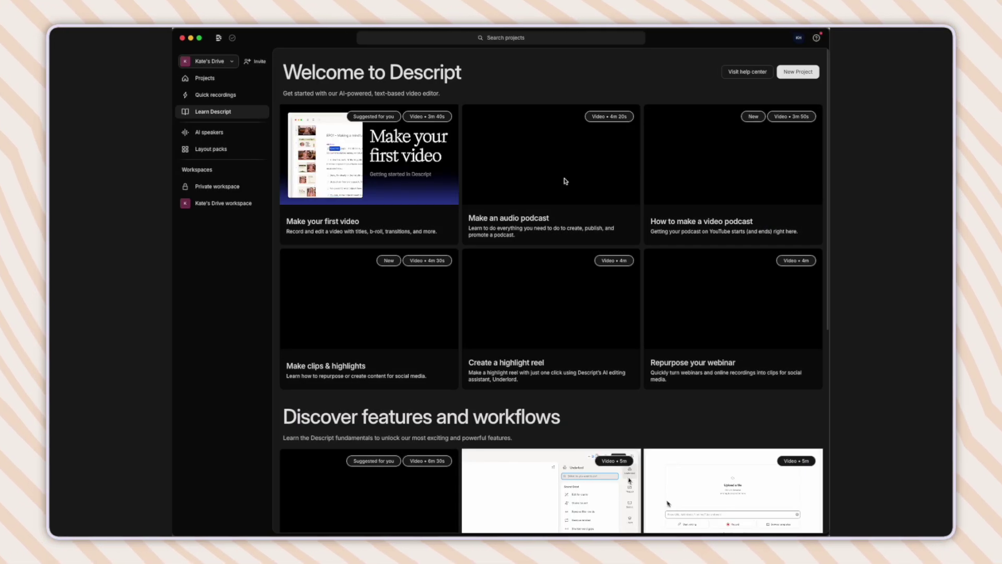
{"action": "scroll", "coordinate": [640, 174], "scroll_direction": "down", "scroll_amount": 6}
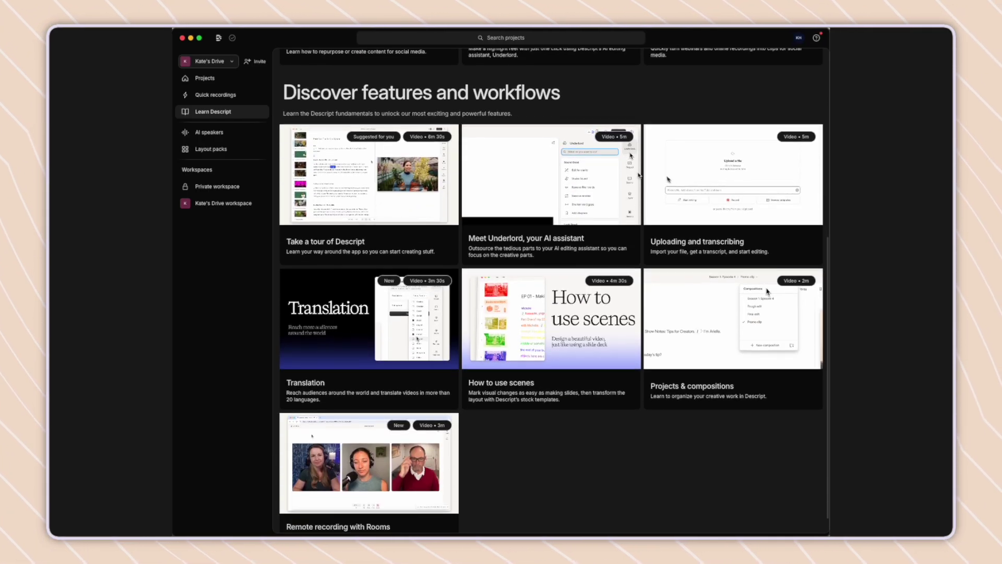
{"action": "scroll", "coordinate": [639, 175], "scroll_direction": "up", "scroll_amount": 6}
{"action": "left_click", "coordinate": [250, 204]}
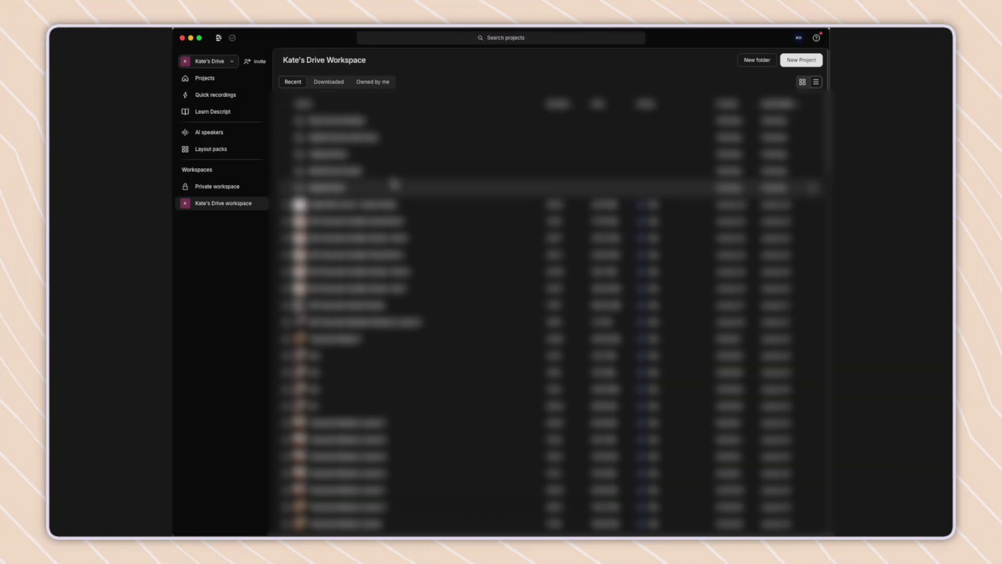
{"action": "left_click", "coordinate": [228, 82]}
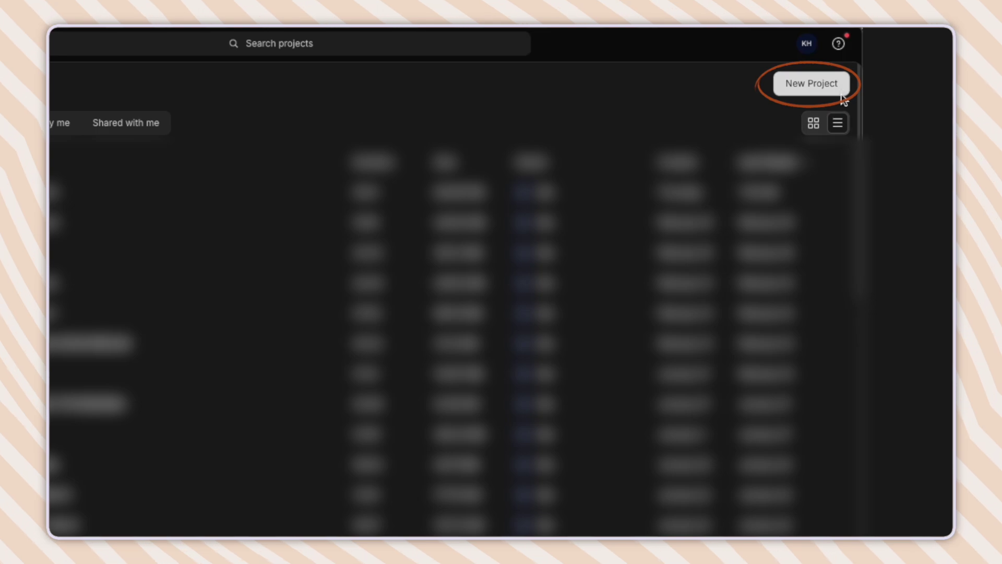
Create a new video project and import Descript Tutorial Example Reel.MOV for transcription
{"action": "left_click", "coordinate": [838, 91]}
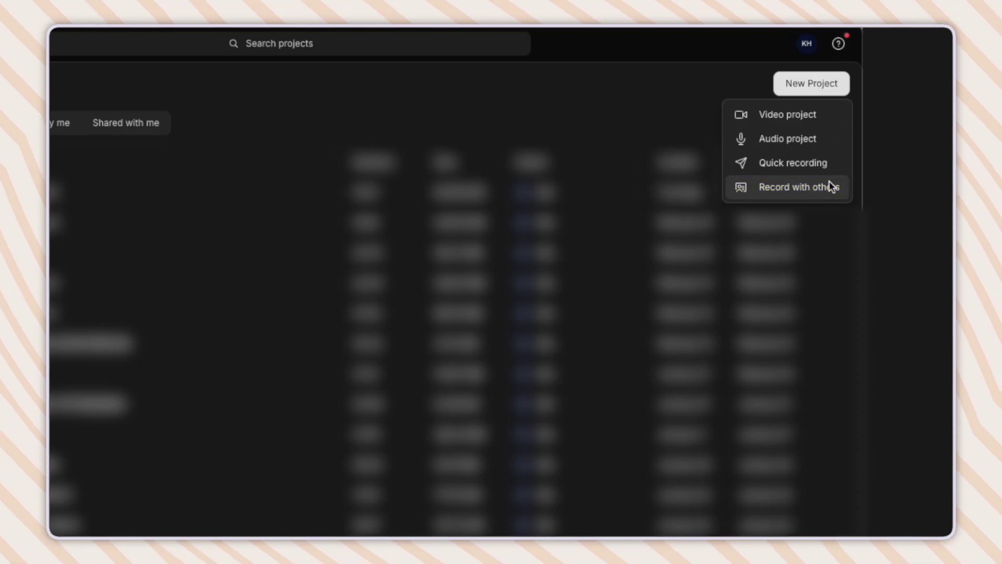
{"action": "left_click", "coordinate": [810, 121]}
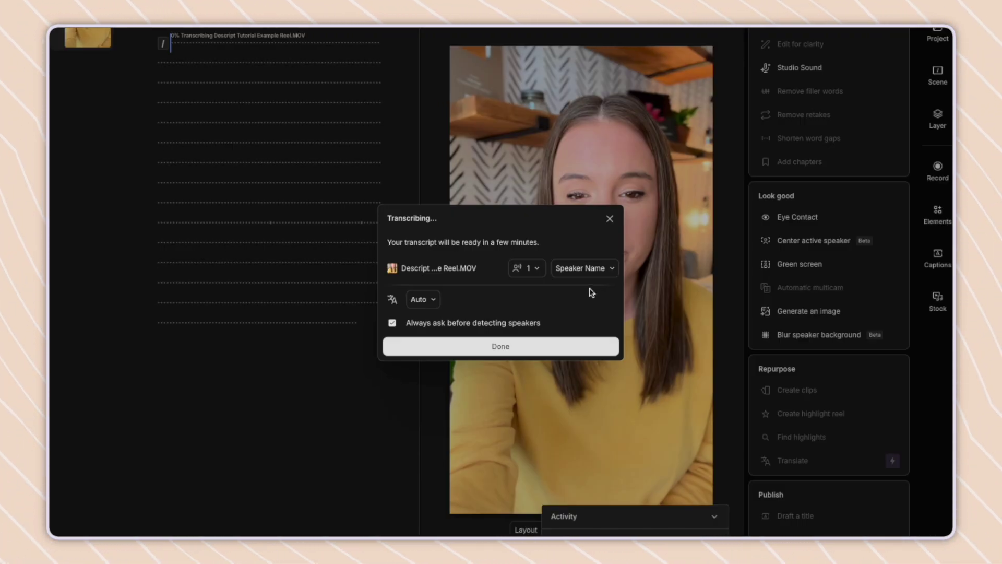
Accept the one-speaker transcription settings so the full 03:39.5 reel transcript loads
{"action": "left_click", "coordinate": [552, 346]}
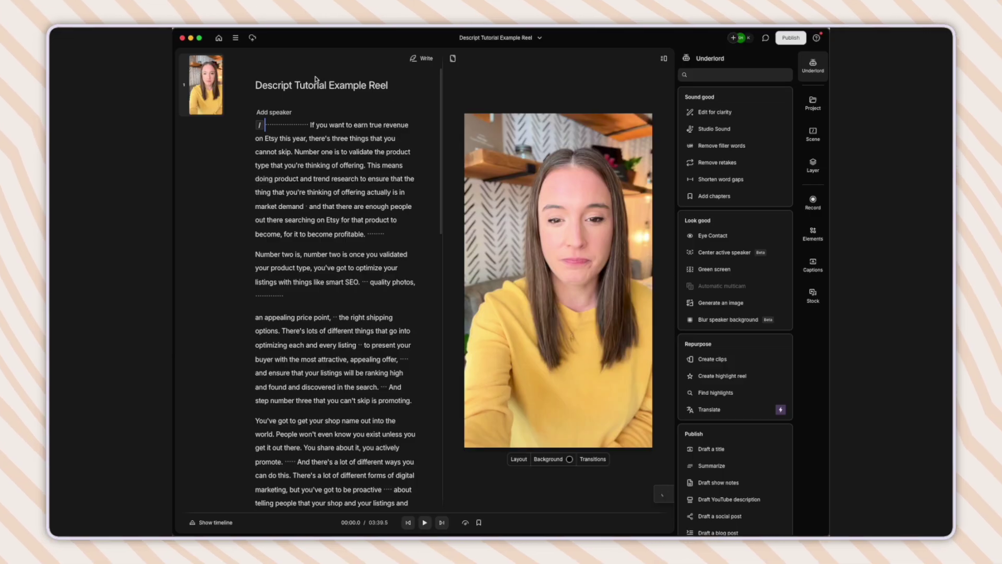
{"action": "left_click", "coordinate": [391, 87]}
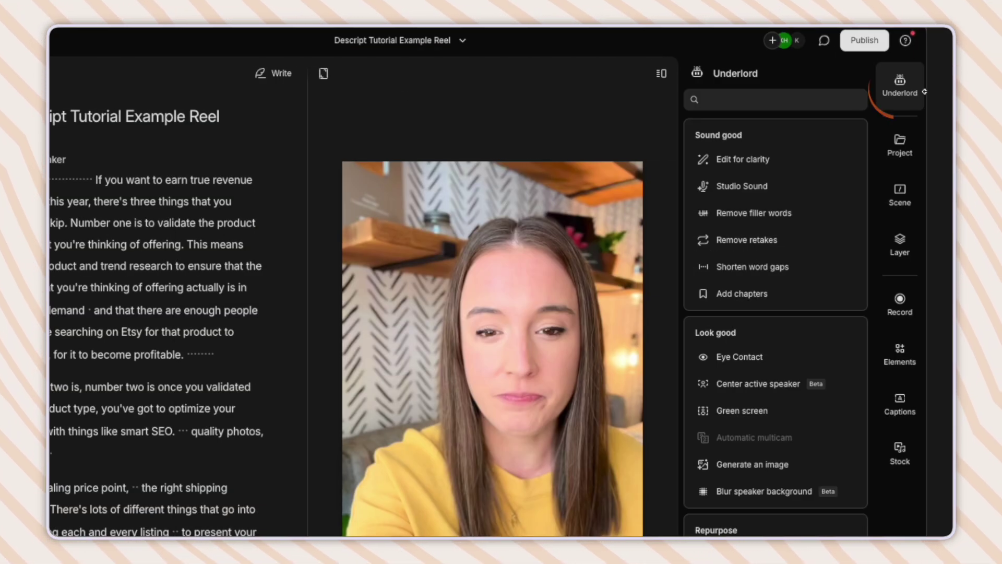
{"action": "left_click", "coordinate": [900, 91]}
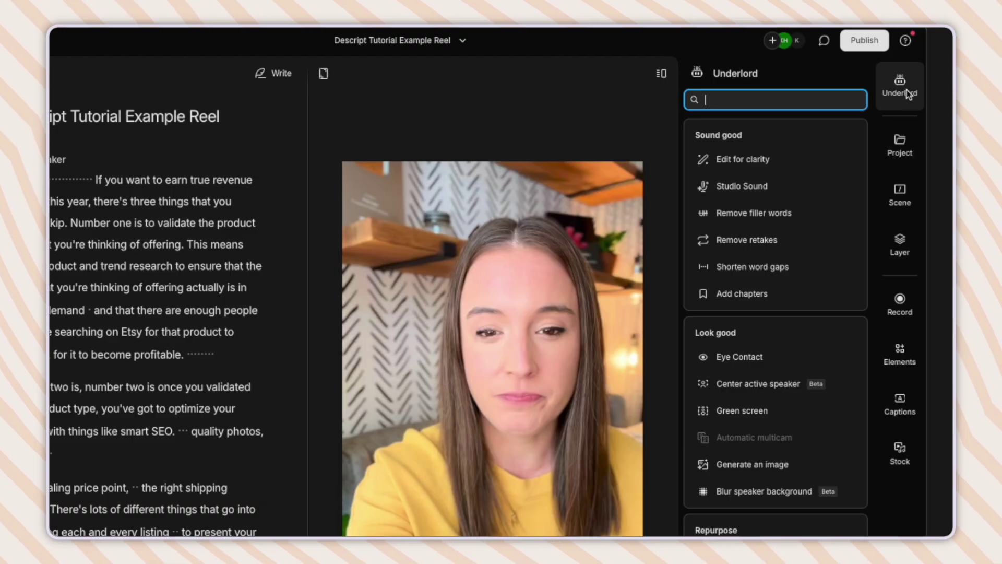
{"action": "scroll", "coordinate": [842, 210], "scroll_direction": "down", "scroll_amount": 1}
{"action": "scroll", "coordinate": [841, 210], "scroll_direction": "down", "scroll_amount": 3}
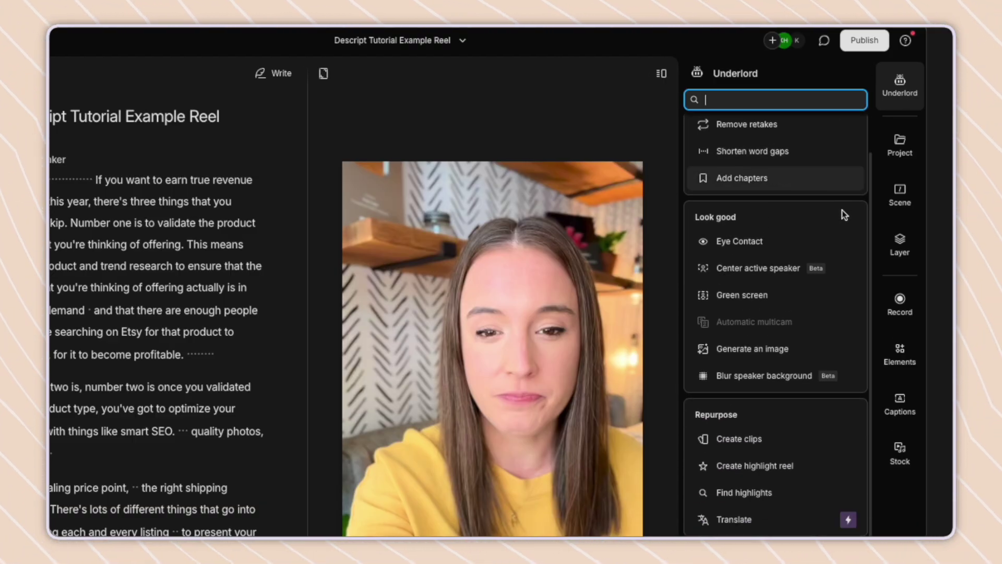
{"action": "scroll", "coordinate": [849, 220], "scroll_direction": "up", "scroll_amount": 4}
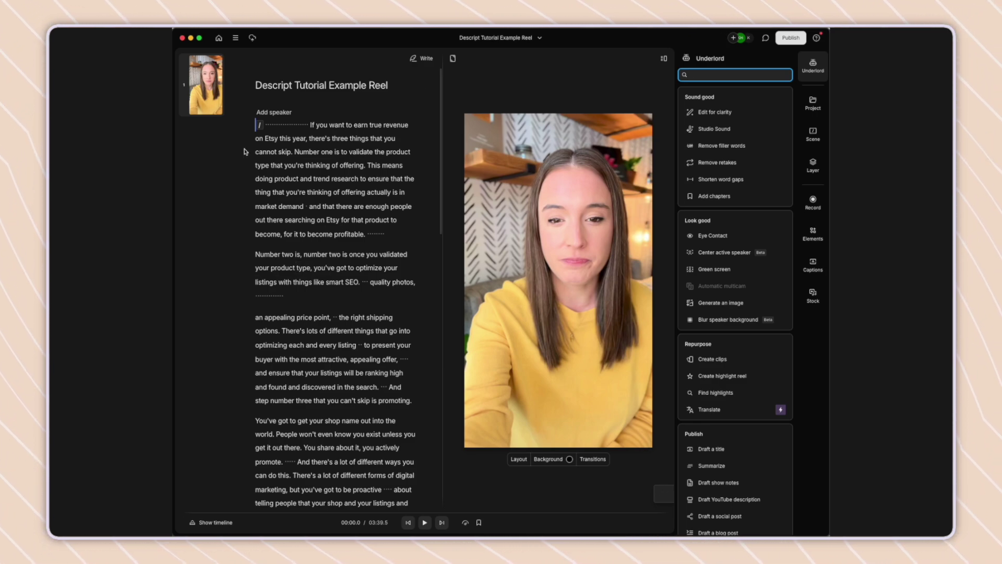
{"action": "left_click_drag", "start_coordinate": [310, 125], "coordinate": [295, 153]}
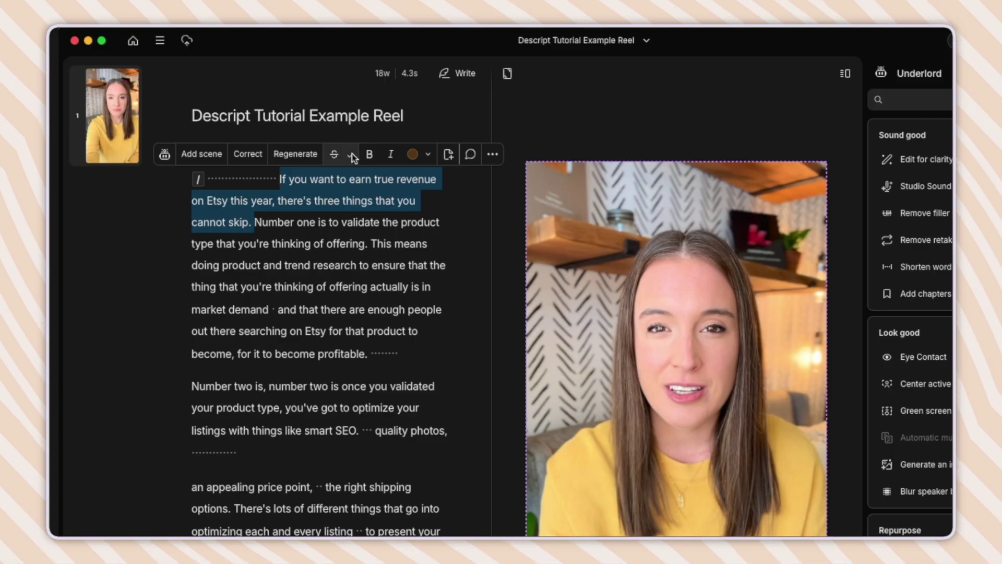
Select the opening sentences through 'thinking of offering', highlight them yellow and start a comment
{"action": "left_click", "coordinate": [334, 155]}
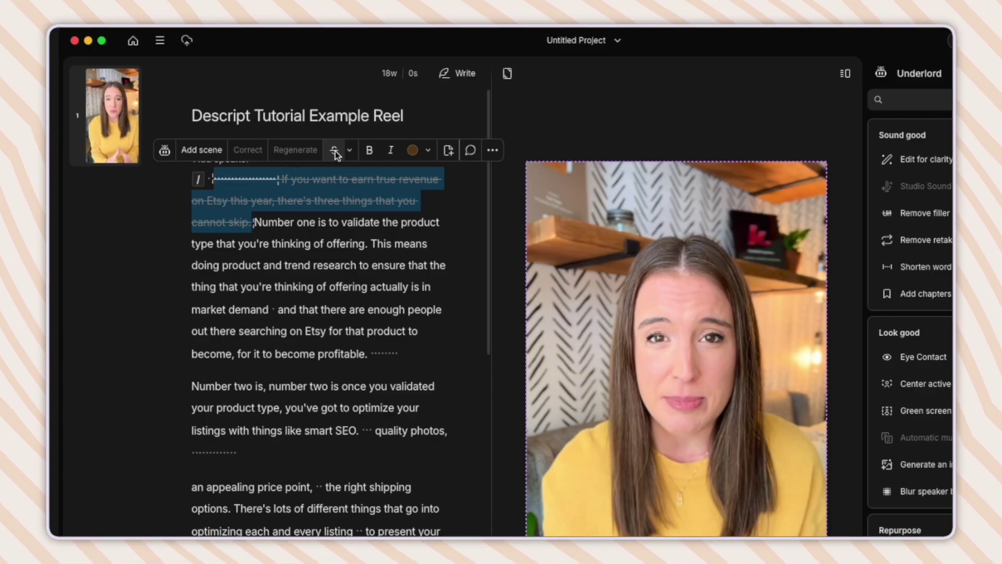
{"action": "left_click", "coordinate": [334, 153]}
{"action": "left_click", "coordinate": [368, 241], "text": "shift"}
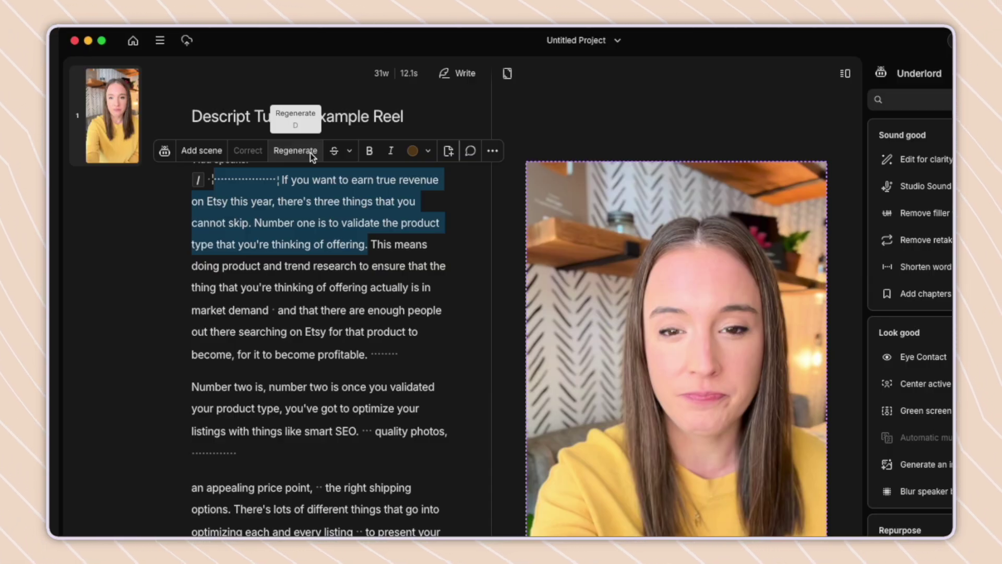
{"action": "left_click", "coordinate": [349, 152]}
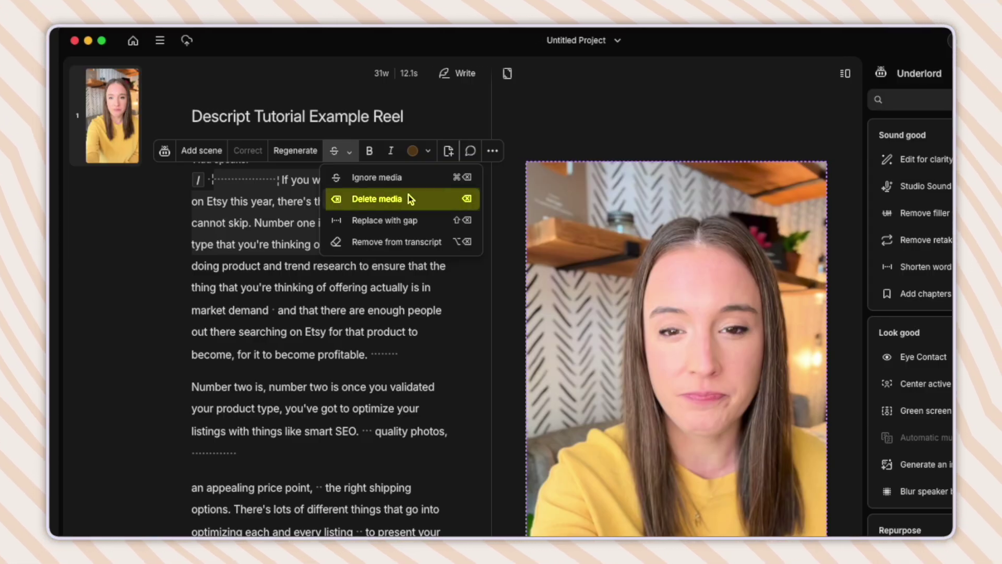
{"action": "left_click", "coordinate": [454, 241]}
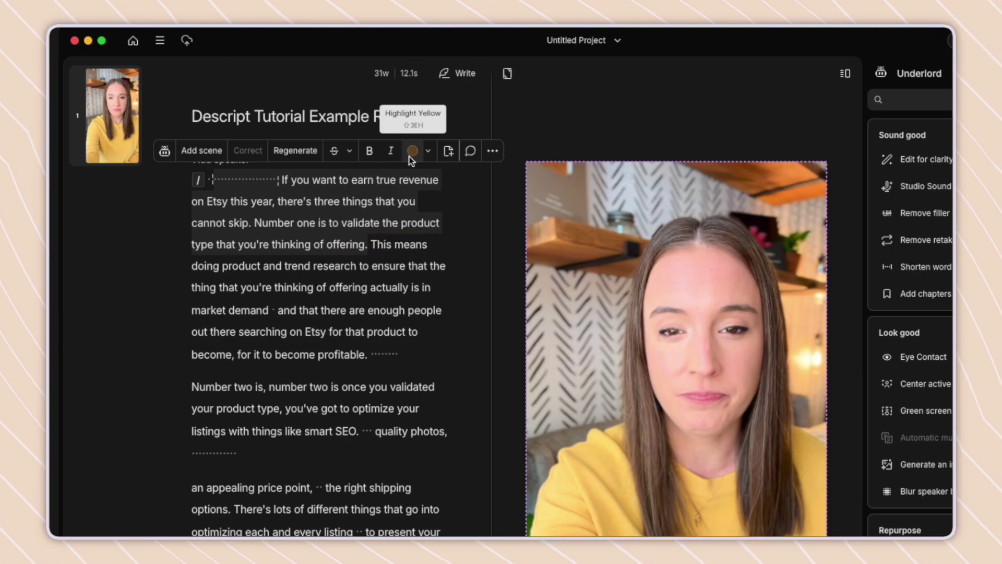
{"action": "left_click", "coordinate": [413, 151]}
{"action": "left_click", "coordinate": [470, 151]}
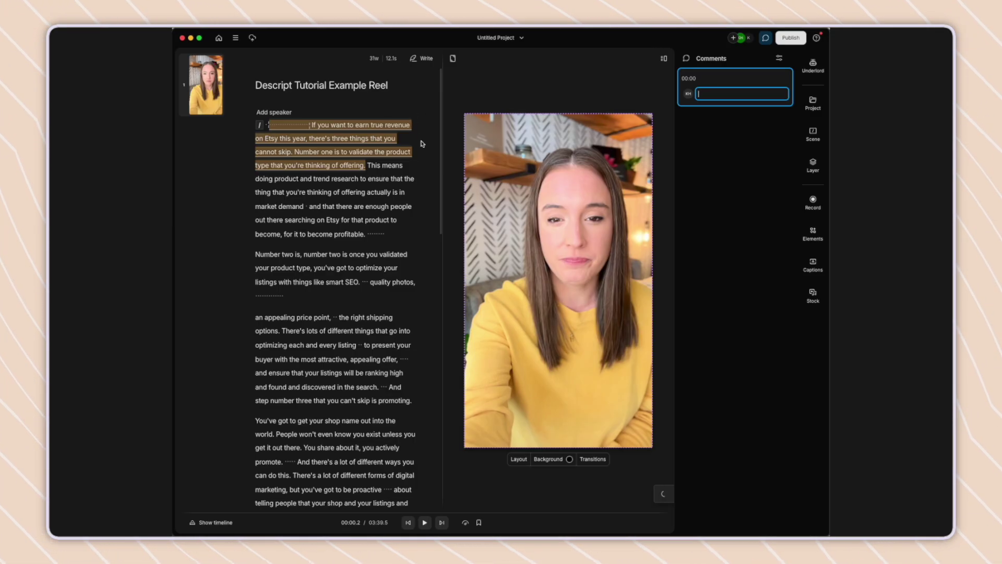
Clear the highlight and empty comment, then search the script for 'Number' in Correct
{"action": "left_click", "coordinate": [241, 164]}
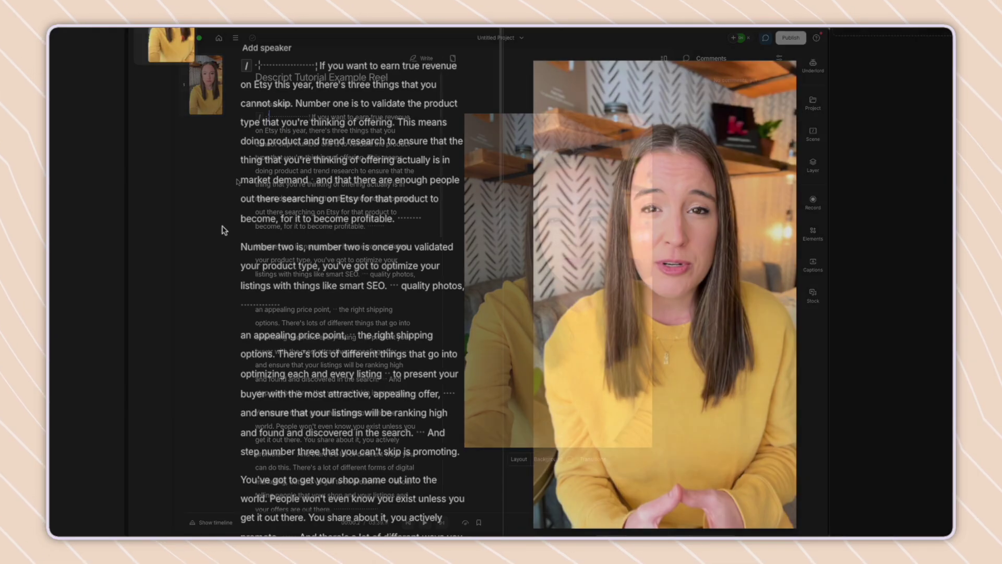
{"action": "left_click", "coordinate": [244, 235]}
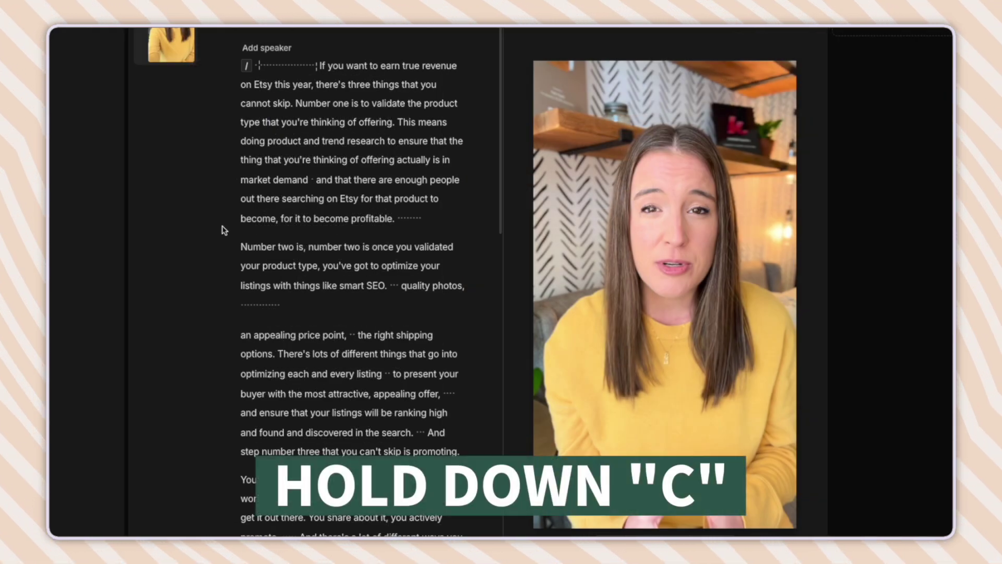
{"action": "key", "text": "c"}
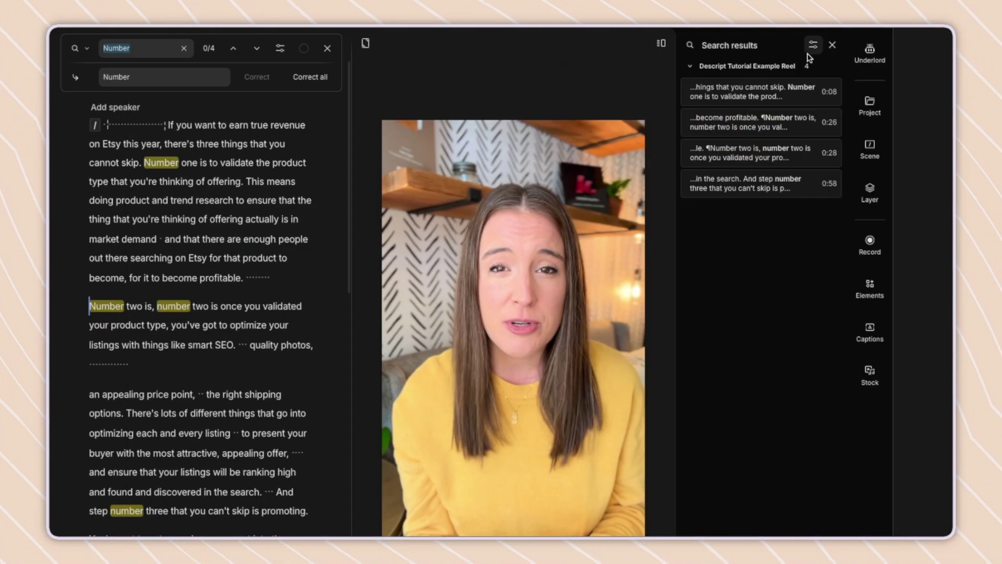
Try lowercasing 'Number' and breaking the sentence after 'Number two is', then revert both
{"action": "mouse_move", "coordinate": [791, 100]}
{"action": "mouse_move", "coordinate": [795, 150]}
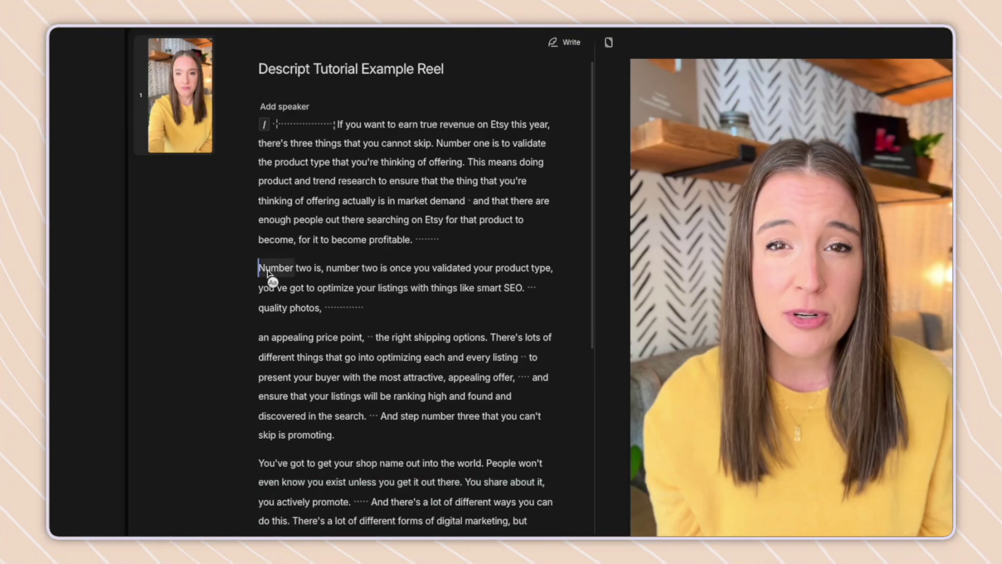
{"action": "left_click", "coordinate": [268, 273]}
{"action": "left_click", "coordinate": [268, 273]}
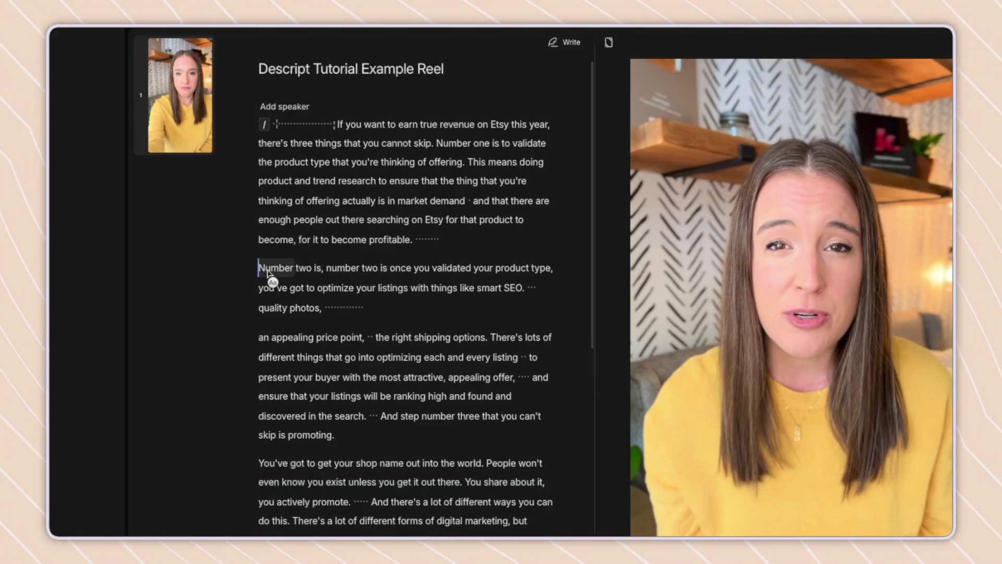
{"action": "left_click", "coordinate": [319, 272]}
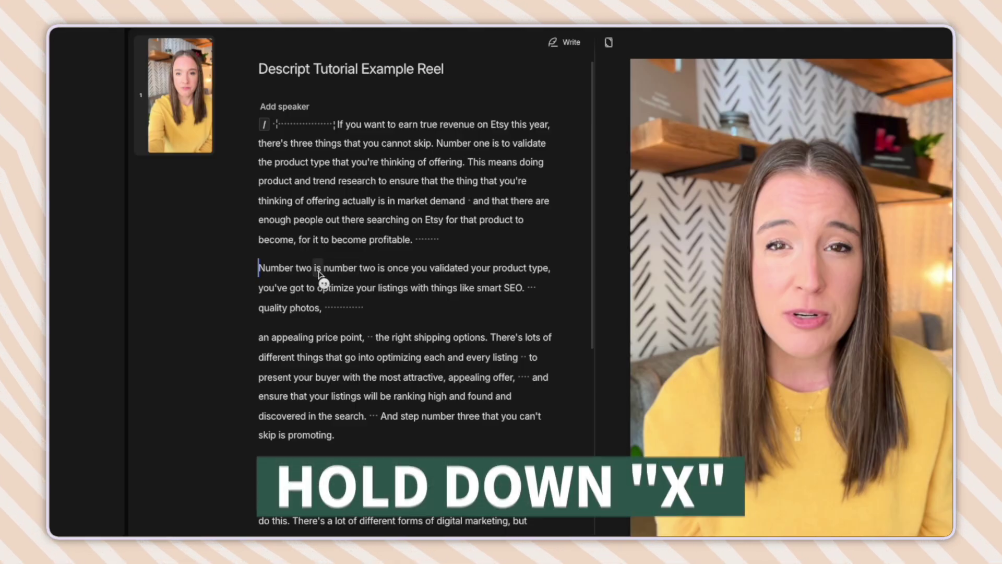
{"action": "left_click", "coordinate": [319, 273]}
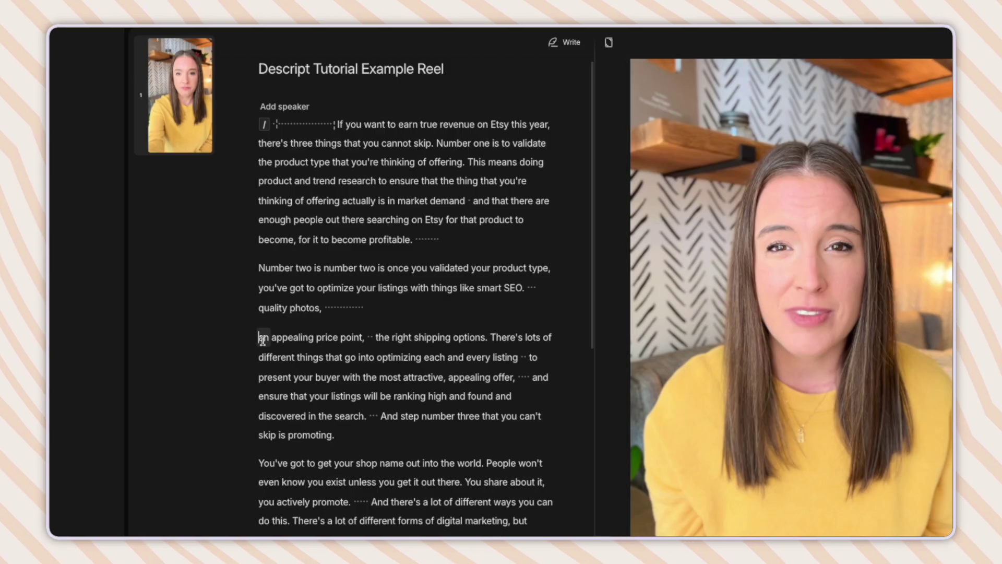
Start a new scene at 'an appealing price point', then undo the split
{"action": "left_click", "coordinate": [261, 337]}
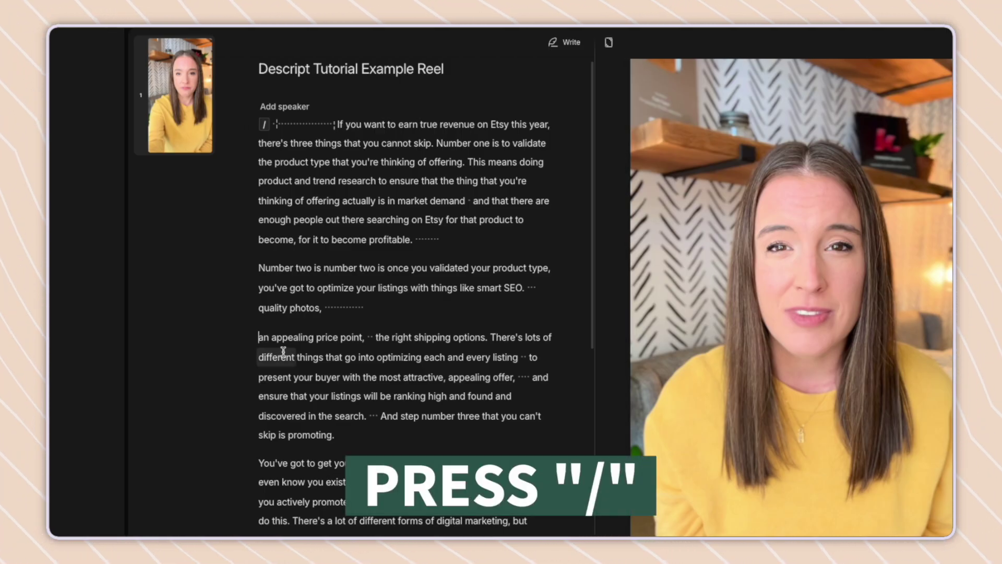
{"action": "key", "text": "slash"}
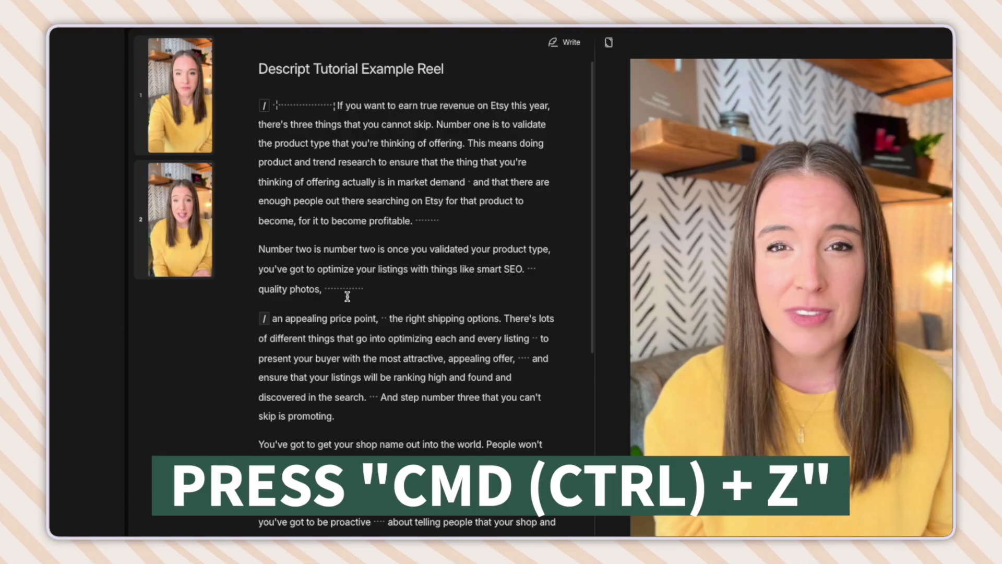
{"action": "key", "text": "ctrl+z"}
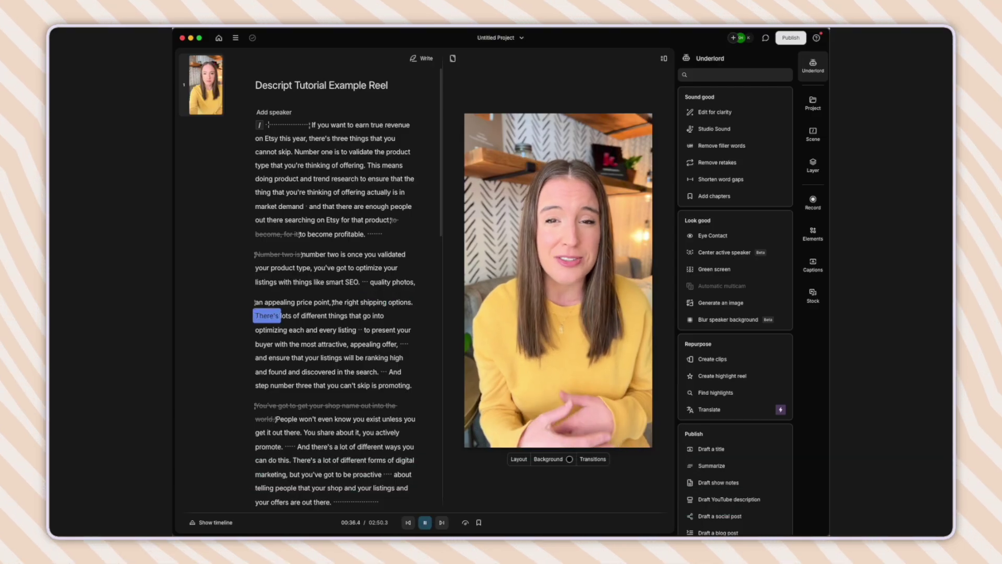
Delete the long pause after 'quality photos,' so the reel shortens to 03:36.3
{"action": "key", "text": "space"}
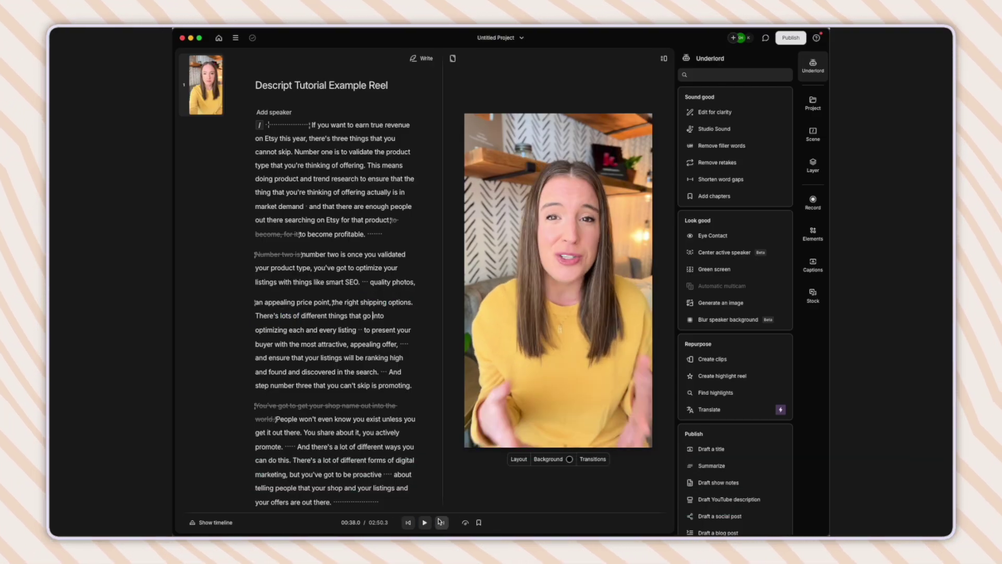
{"action": "left_click", "coordinate": [424, 523]}
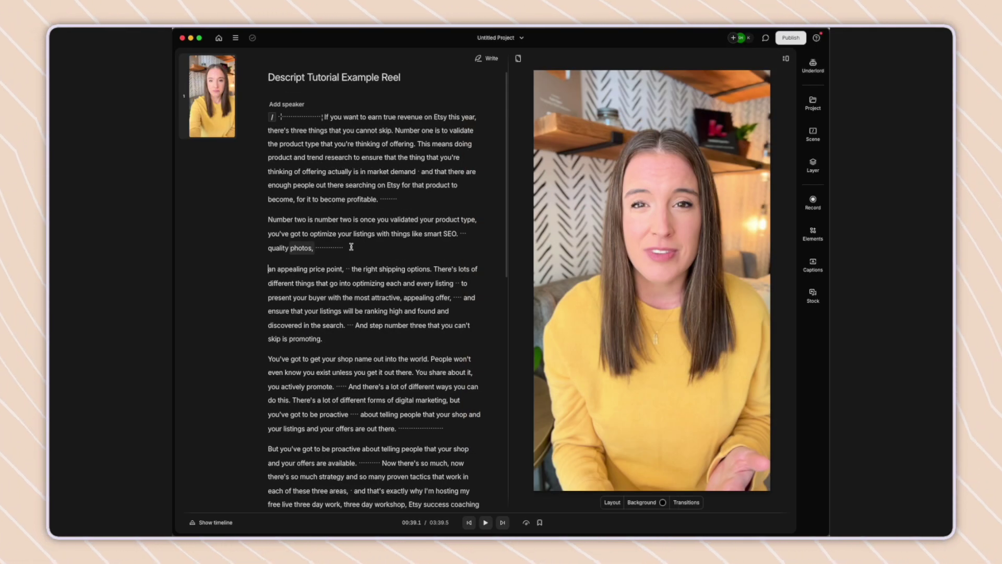
{"action": "left_click_drag", "start_coordinate": [352, 247], "coordinate": [314, 247]}
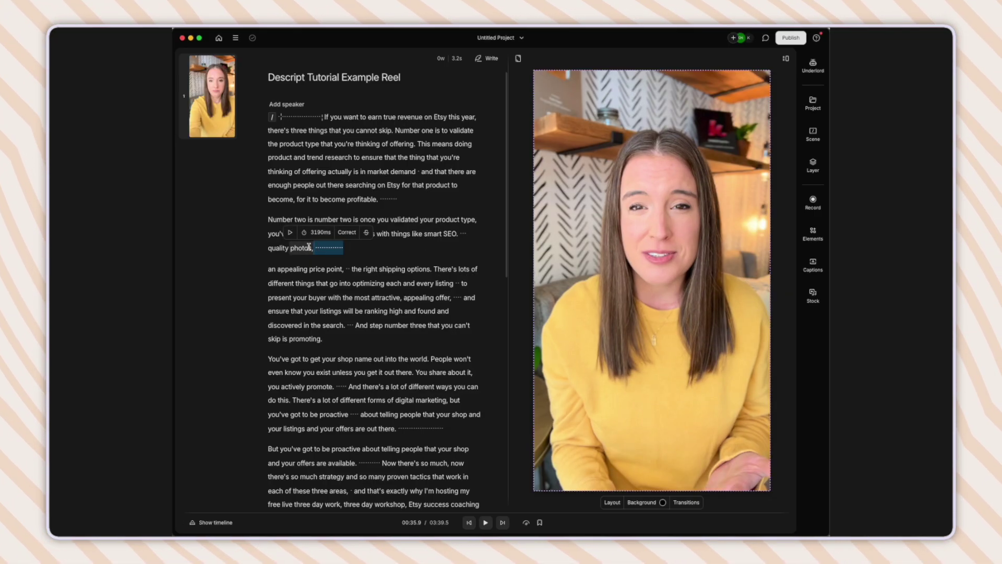
{"action": "key", "text": "BackSpace"}
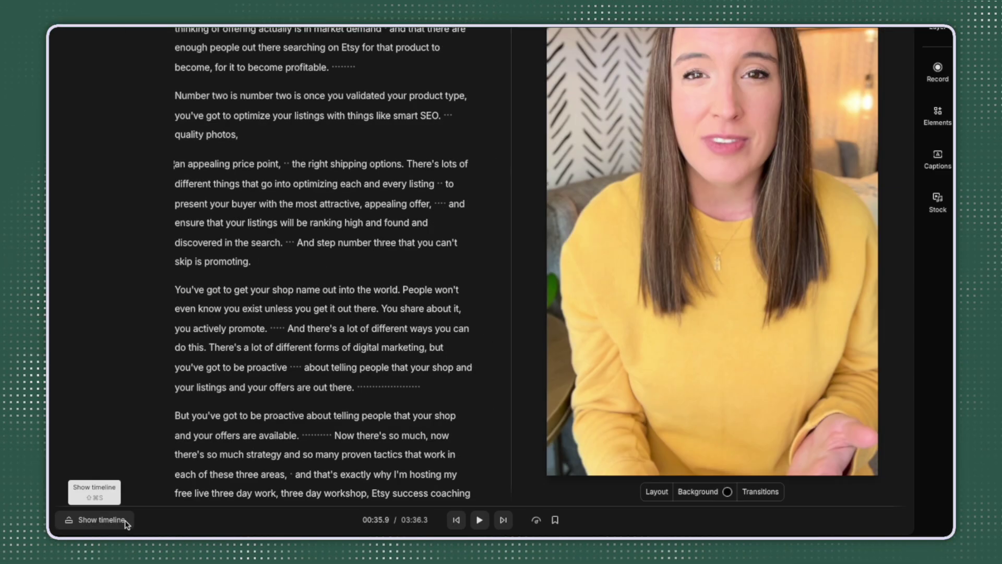
Show the timeline and select the clip holding the pause after 'price point,'
{"action": "left_click", "coordinate": [208, 522]}
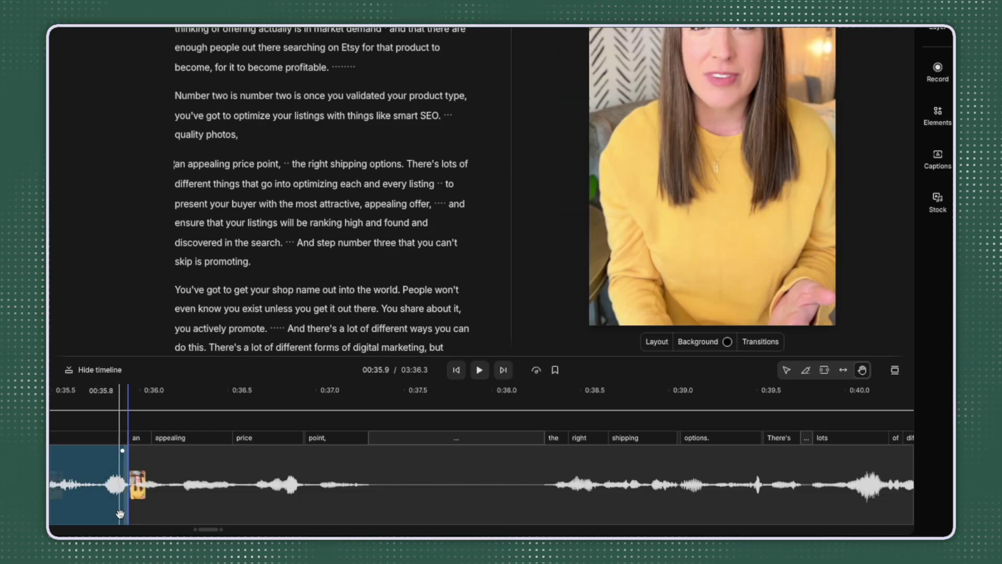
{"action": "mouse_move", "coordinate": [256, 357]}
{"action": "left_mouse_down"}
{"action": "mouse_move", "coordinate": [253, 275]}
{"action": "mouse_move", "coordinate": [252, 352]}
{"action": "left_mouse_up"}
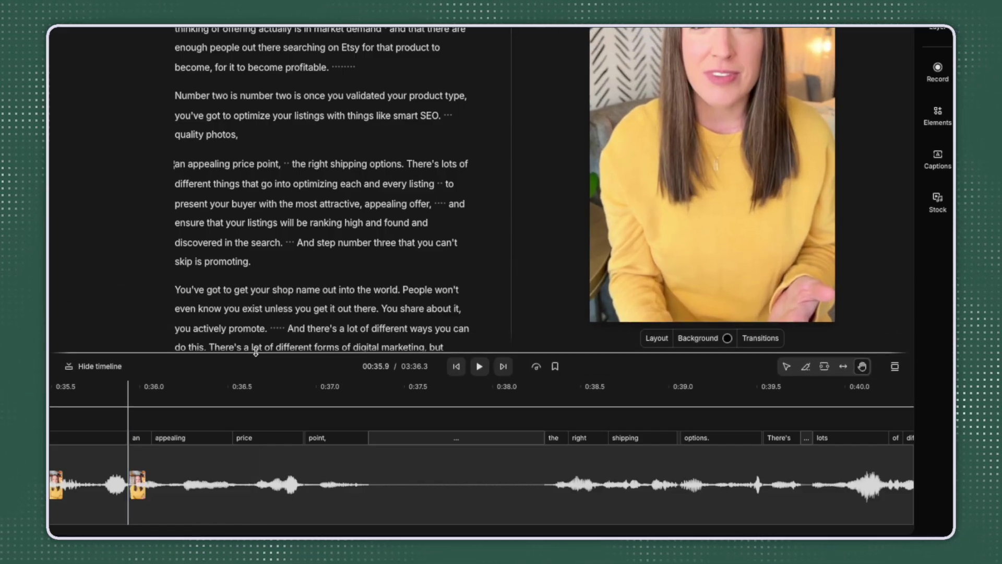
{"action": "left_click", "coordinate": [385, 490]}
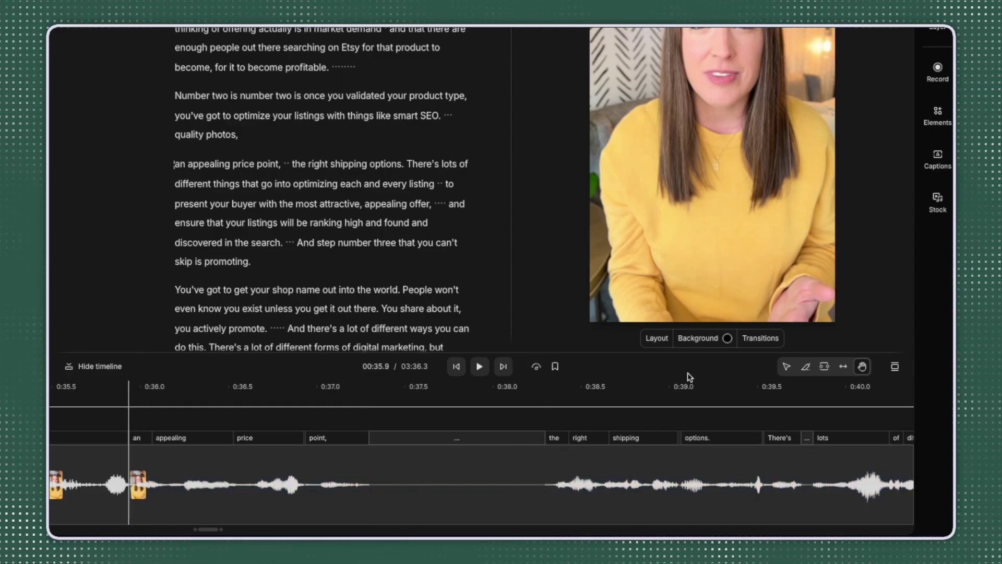
Blade-split around the gap, trim it, and delete the leftover gap clip, bringing the reel to 03:35.5
{"action": "left_click", "coordinate": [807, 367]}
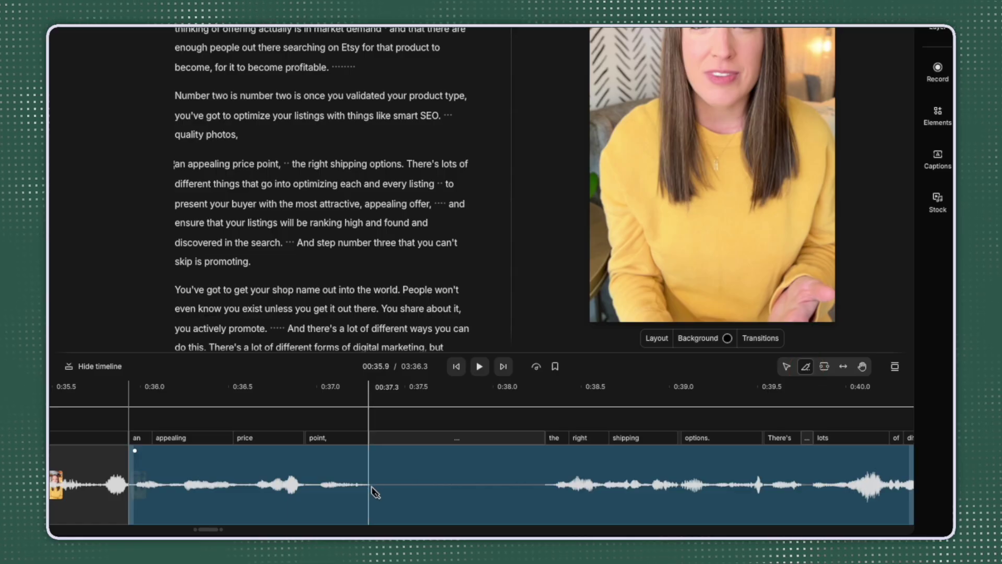
{"action": "left_click", "coordinate": [371, 489]}
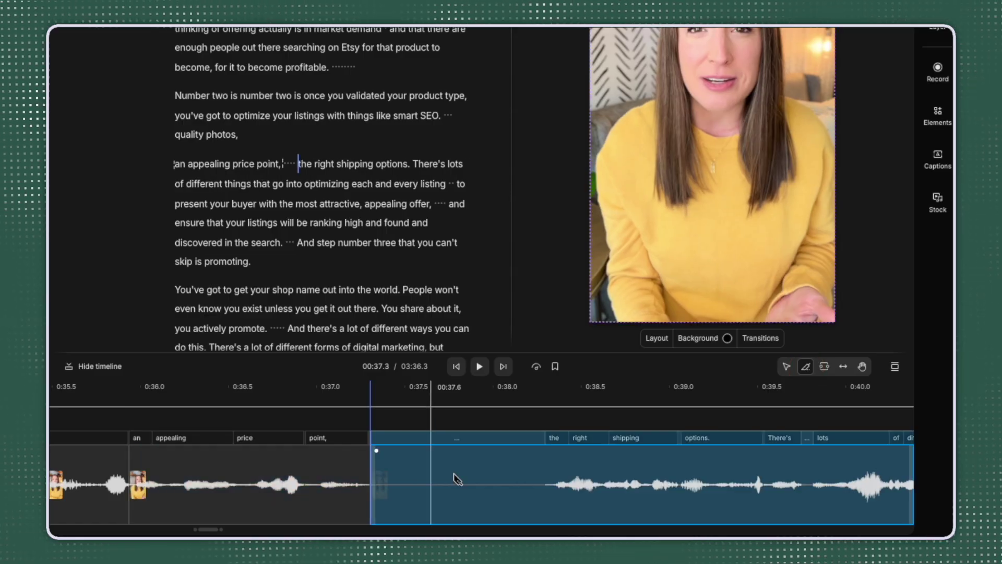
{"action": "left_click", "coordinate": [545, 483]}
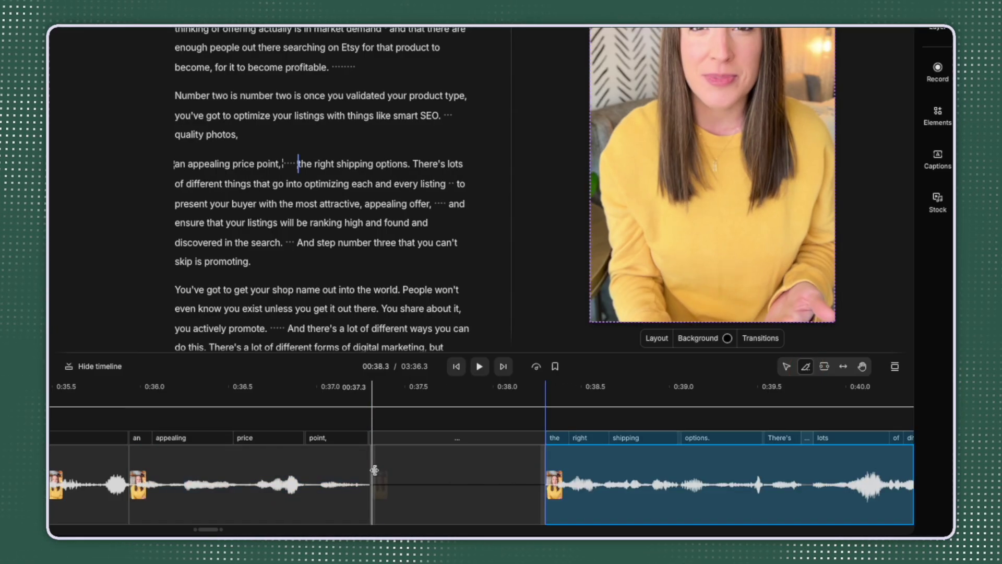
{"action": "left_click_drag", "start_coordinate": [374, 470], "coordinate": [545, 475]}
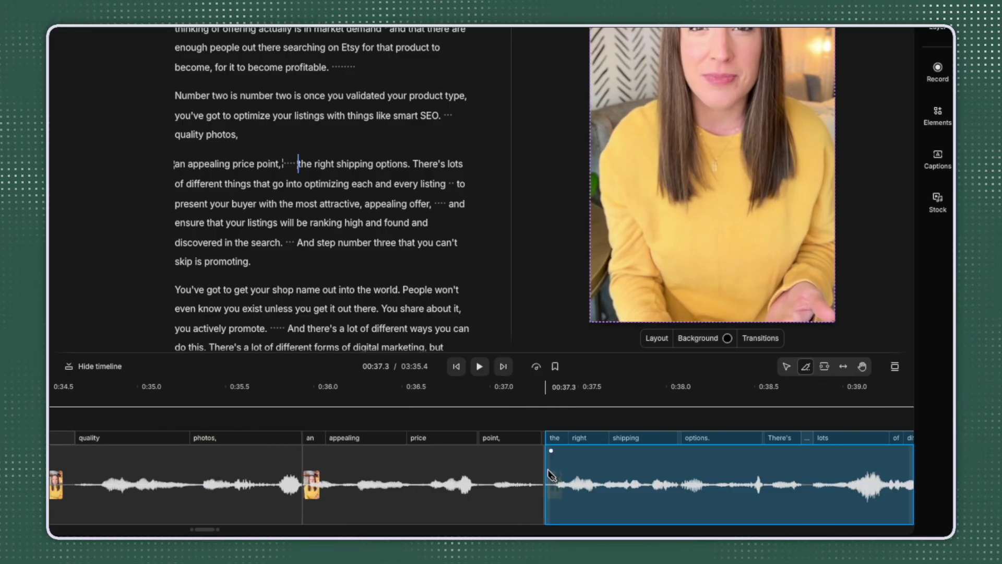
{"action": "left_click", "coordinate": [787, 366]}
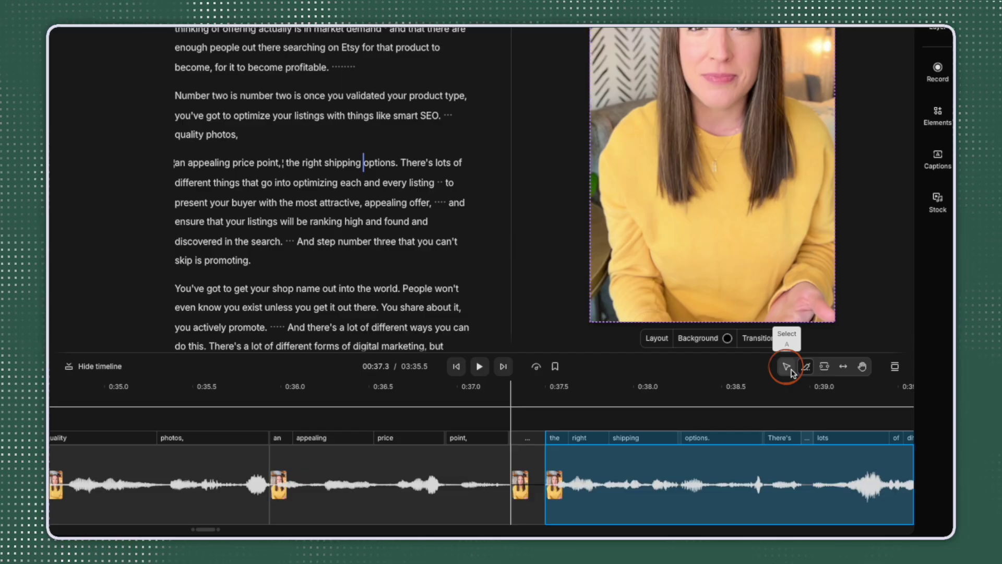
{"action": "left_click", "coordinate": [524, 459]}
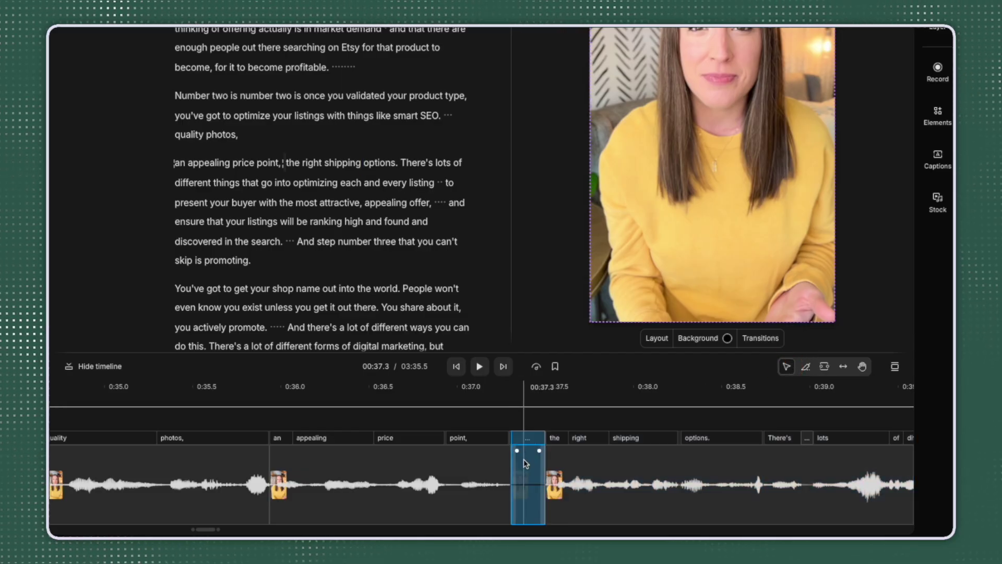
{"action": "key", "text": "Delete"}
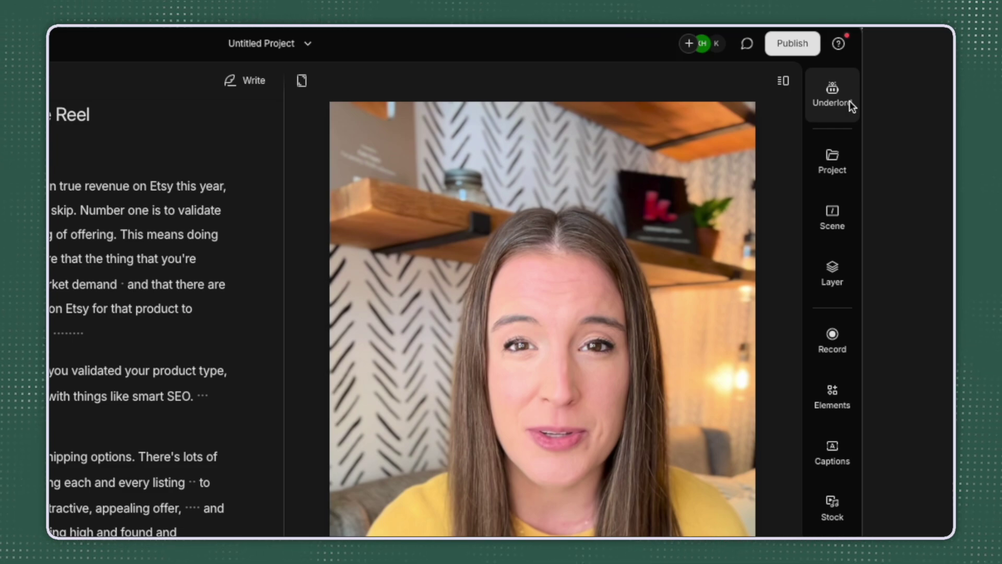
{"action": "left_click", "coordinate": [838, 108]}
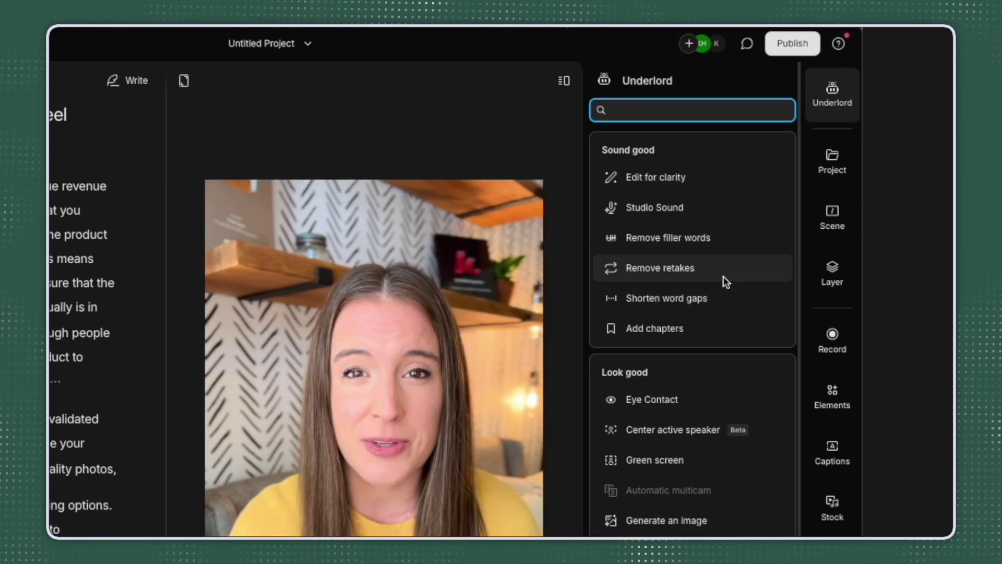
{"action": "left_click", "coordinate": [728, 299]}
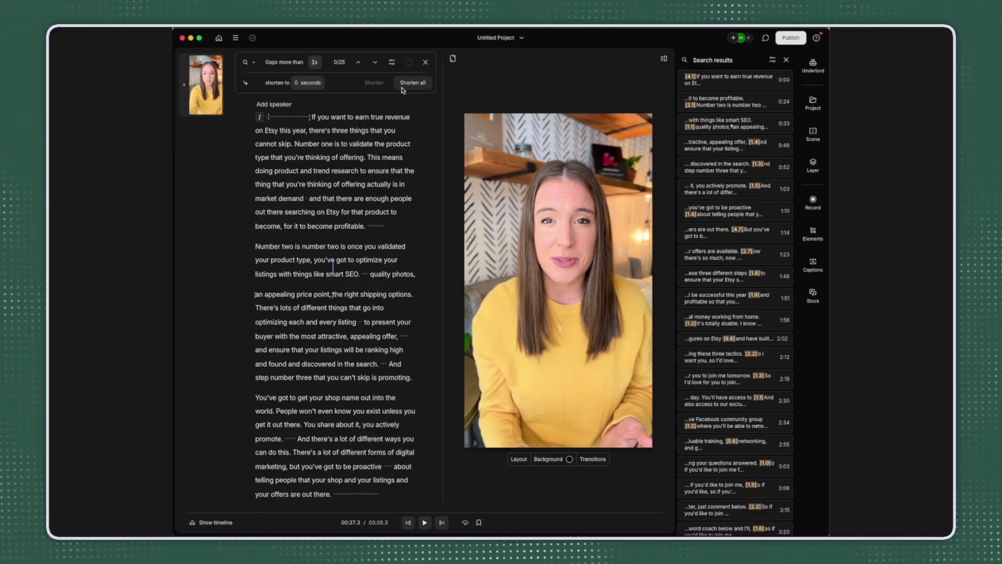
{"action": "mouse_move", "coordinate": [753, 87]}
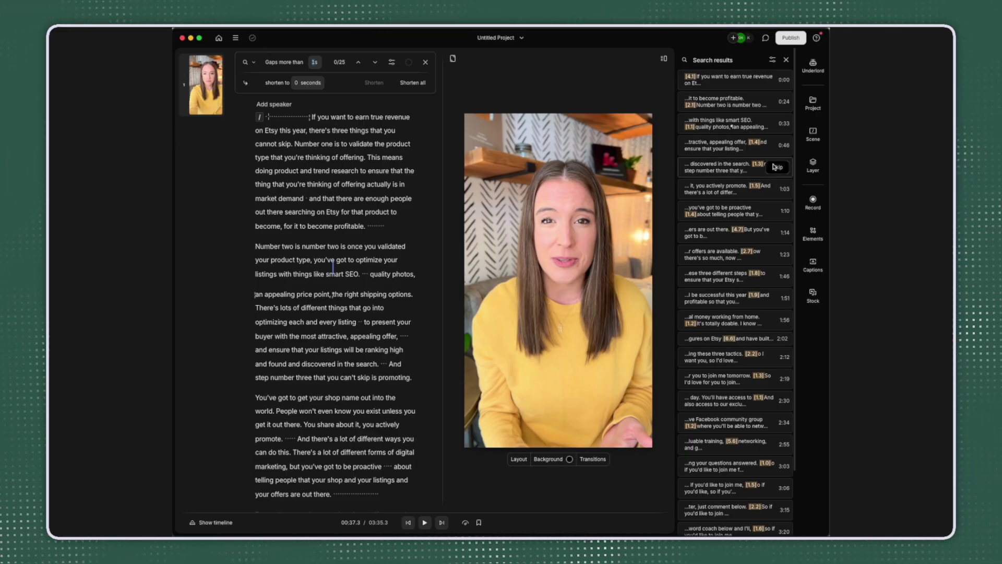
{"action": "scroll", "coordinate": [760, 188], "scroll_direction": "down", "scroll_amount": 1}
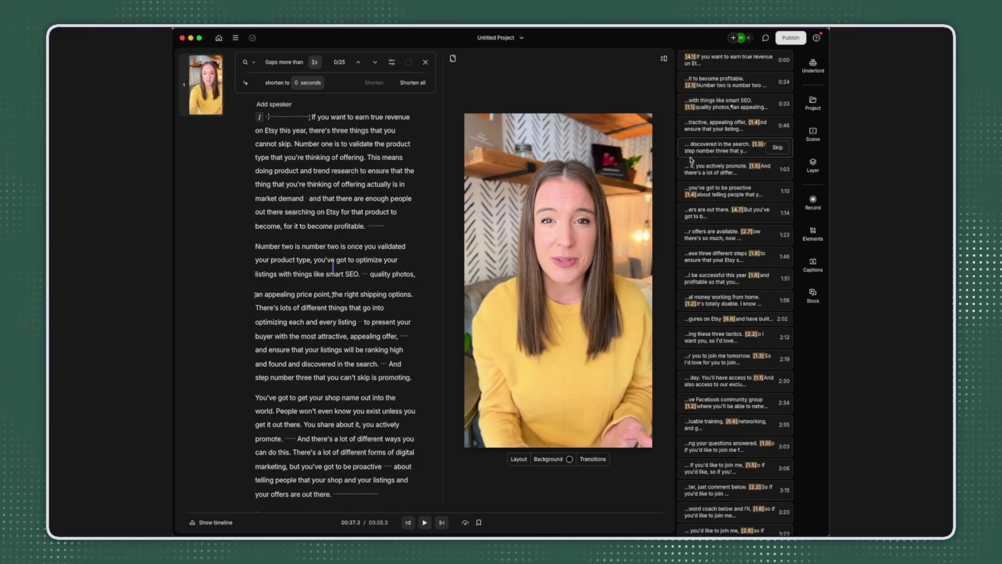
{"action": "scroll", "coordinate": [740, 189], "scroll_direction": "down", "scroll_amount": 3}
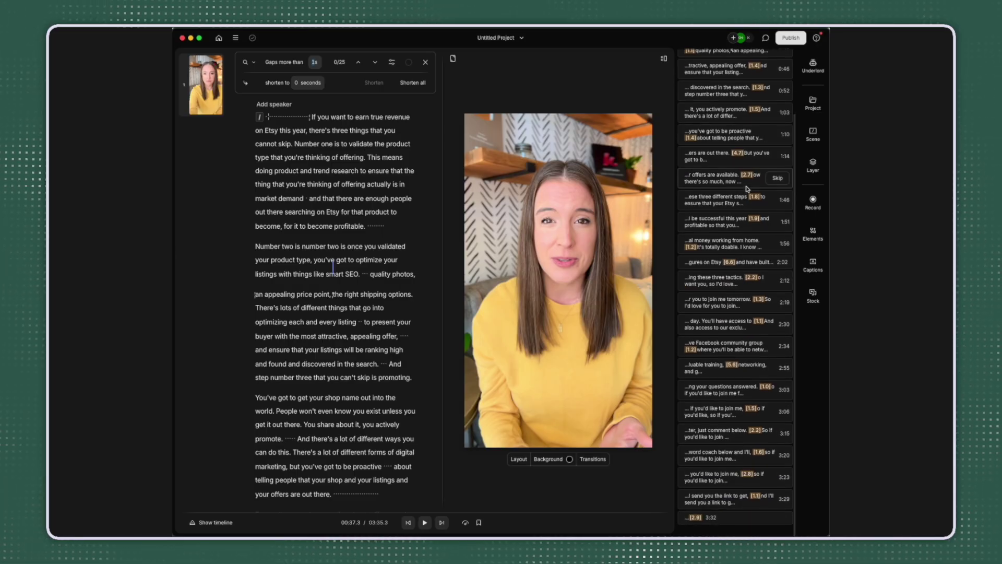
{"action": "scroll", "coordinate": [742, 189], "scroll_direction": "up", "scroll_amount": 4}
{"action": "key", "text": "Escape"}
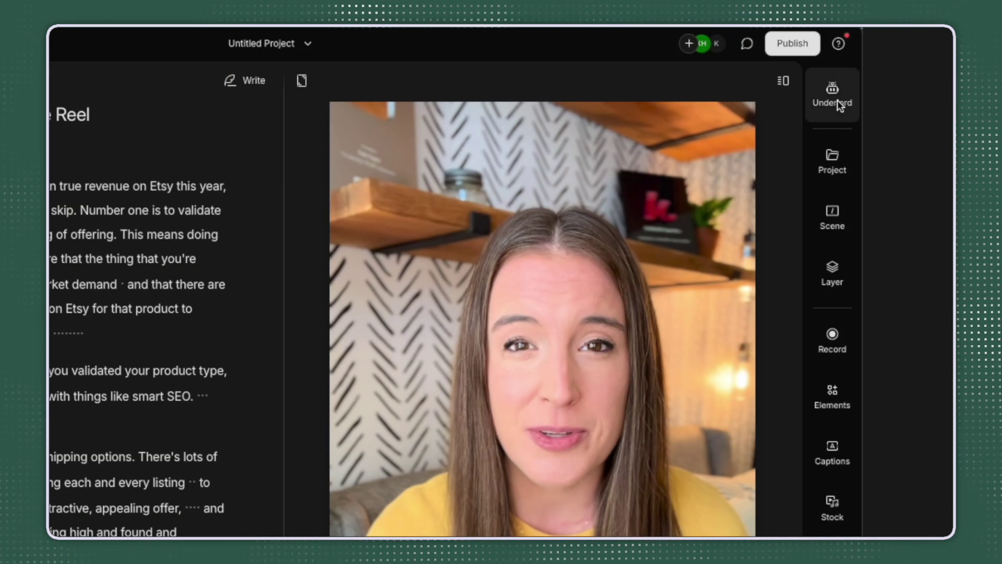
{"action": "left_click", "coordinate": [814, 69]}
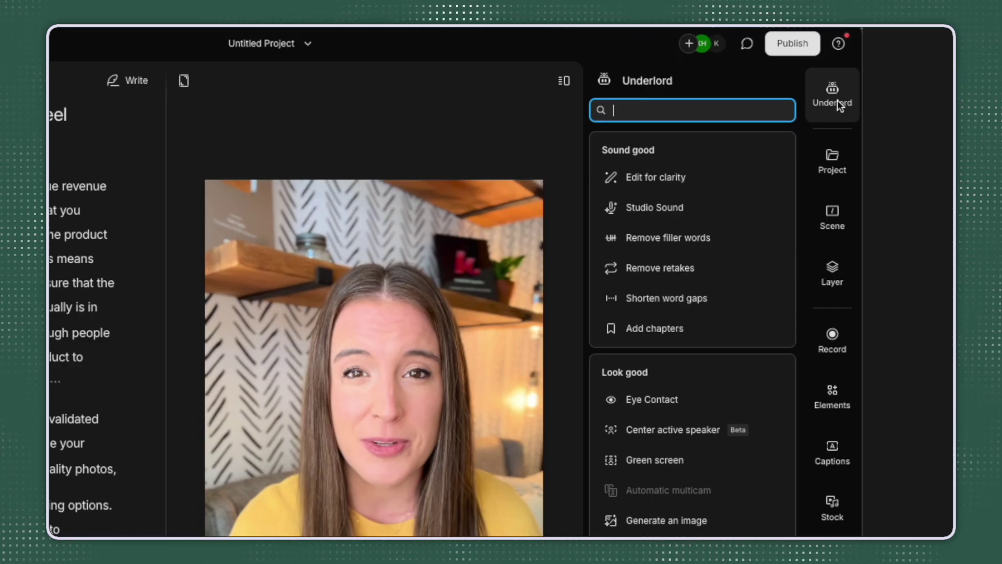
Browse the Underlord AI actions list, including the Sound good options
{"action": "mouse_move", "coordinate": [678, 205]}
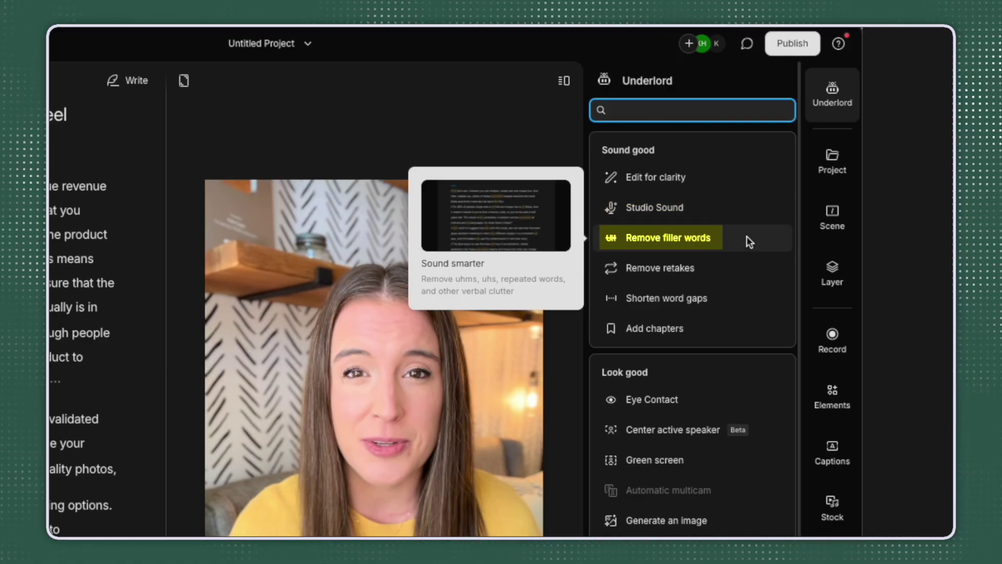
{"action": "mouse_move", "coordinate": [744, 269]}
{"action": "mouse_move", "coordinate": [747, 294]}
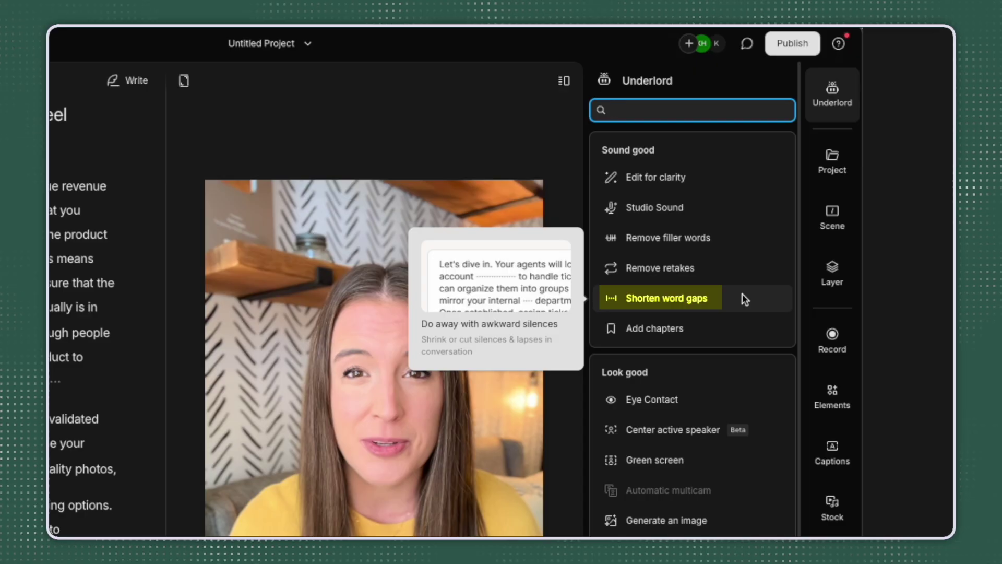
{"action": "mouse_move", "coordinate": [767, 315]}
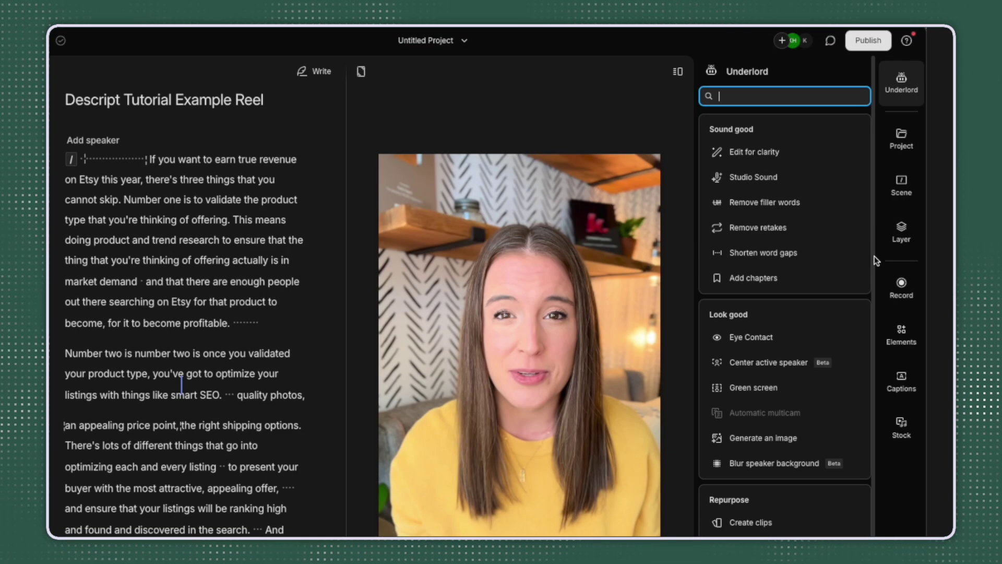
Run Edit for clarity at Low intensity, accept the 02:40 cut, and finish reviewing
{"action": "left_click", "coordinate": [796, 145]}
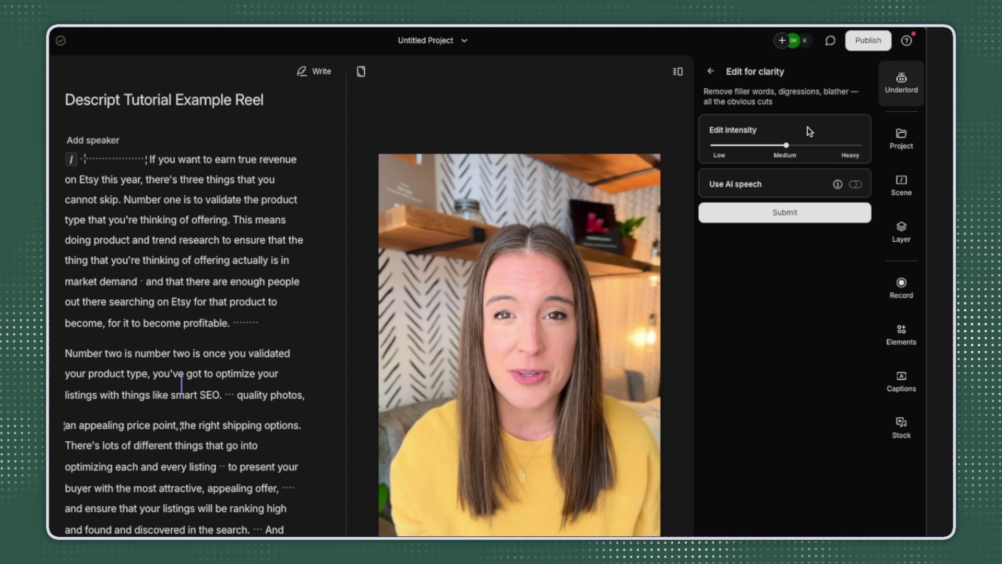
{"action": "left_click_drag", "start_coordinate": [787, 145], "coordinate": [721, 146]}
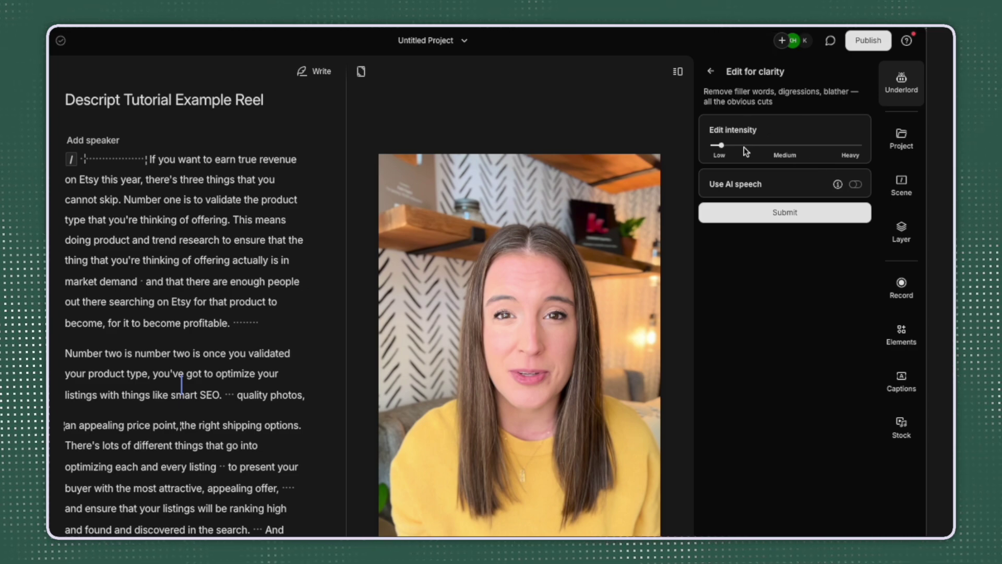
{"action": "left_click", "coordinate": [783, 212]}
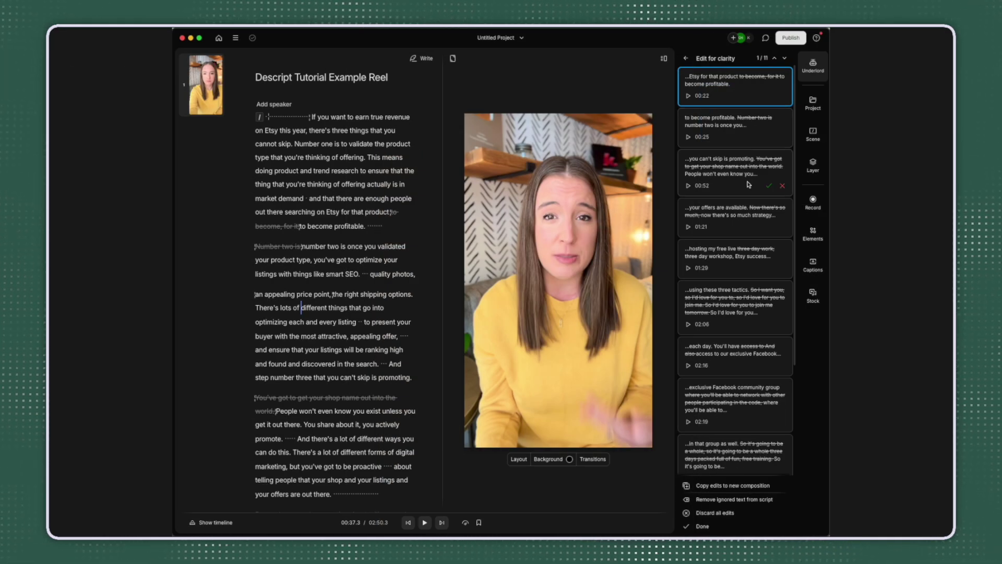
{"action": "scroll", "coordinate": [748, 184], "scroll_direction": "down", "scroll_amount": 5}
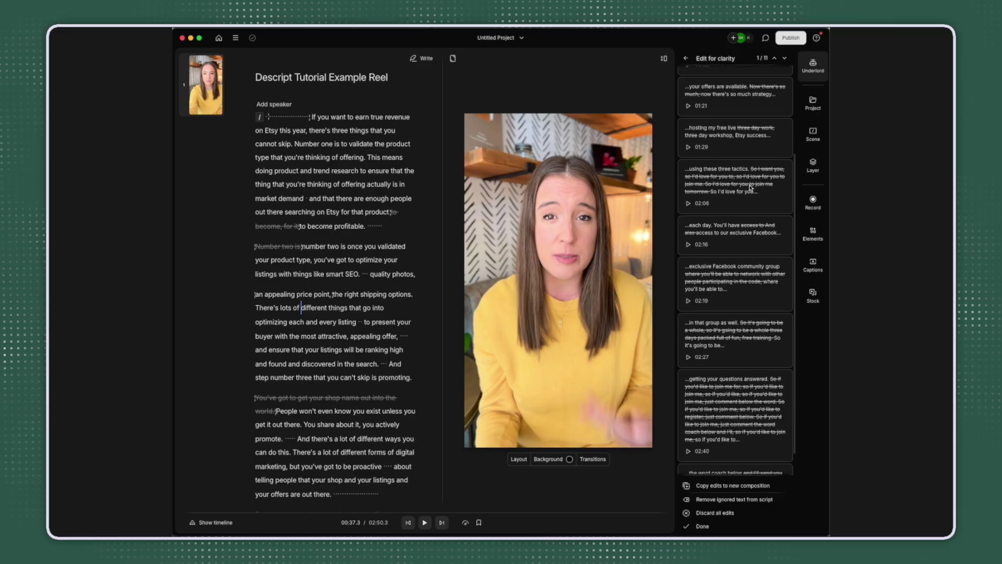
{"action": "scroll", "coordinate": [750, 187], "scroll_direction": "down", "scroll_amount": 1}
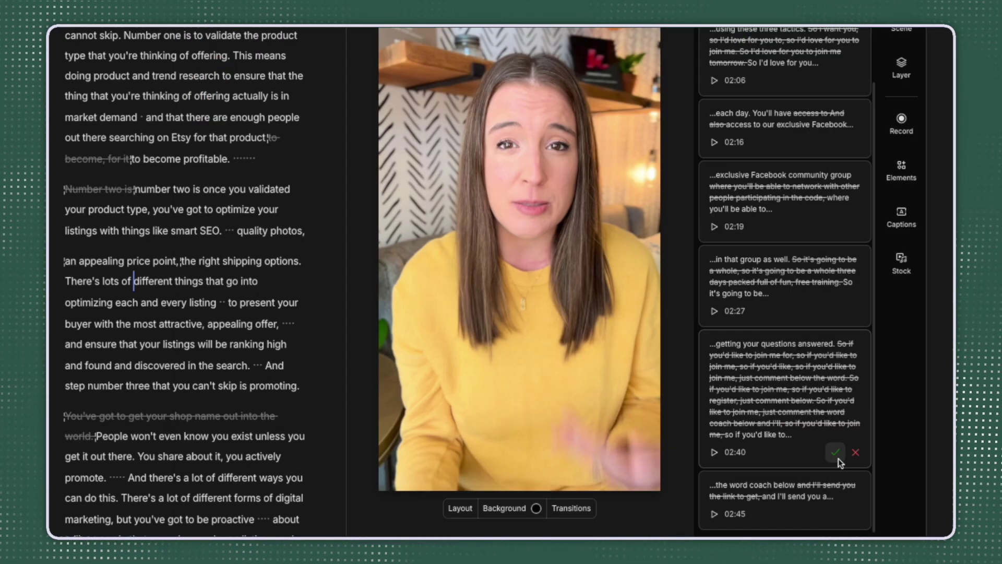
{"action": "left_click", "coordinate": [769, 422]}
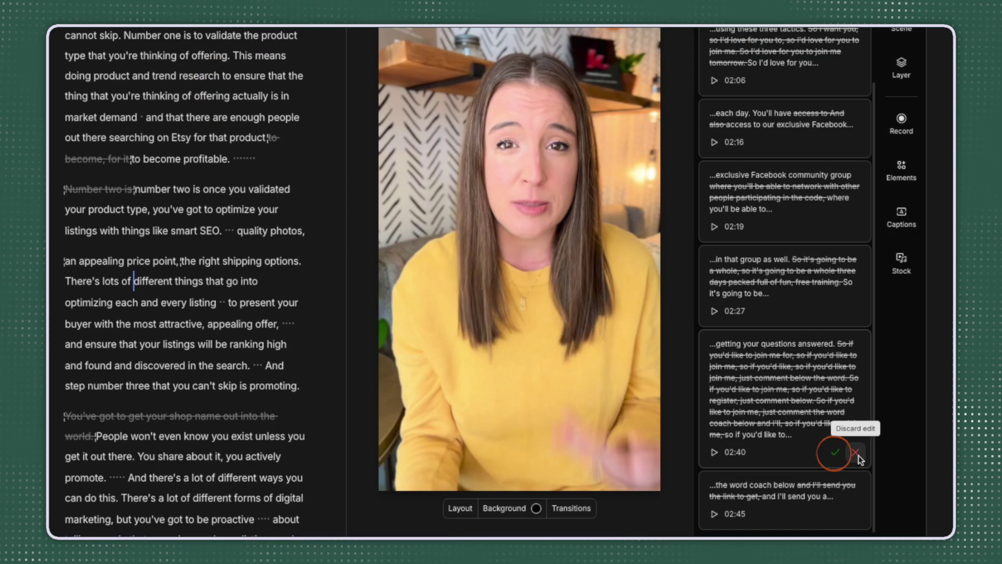
{"action": "left_click", "coordinate": [856, 452]}
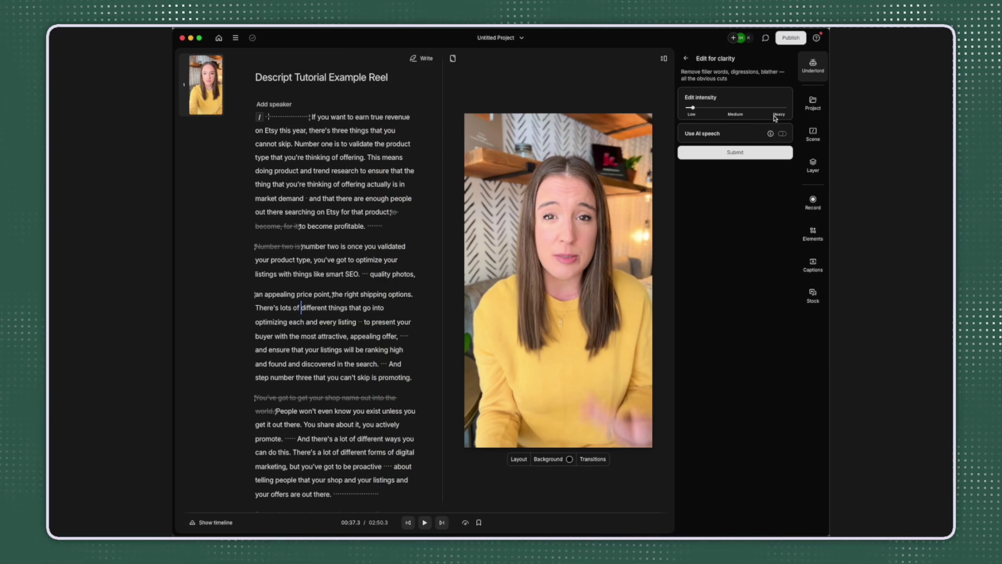
{"action": "left_click", "coordinate": [686, 58]}
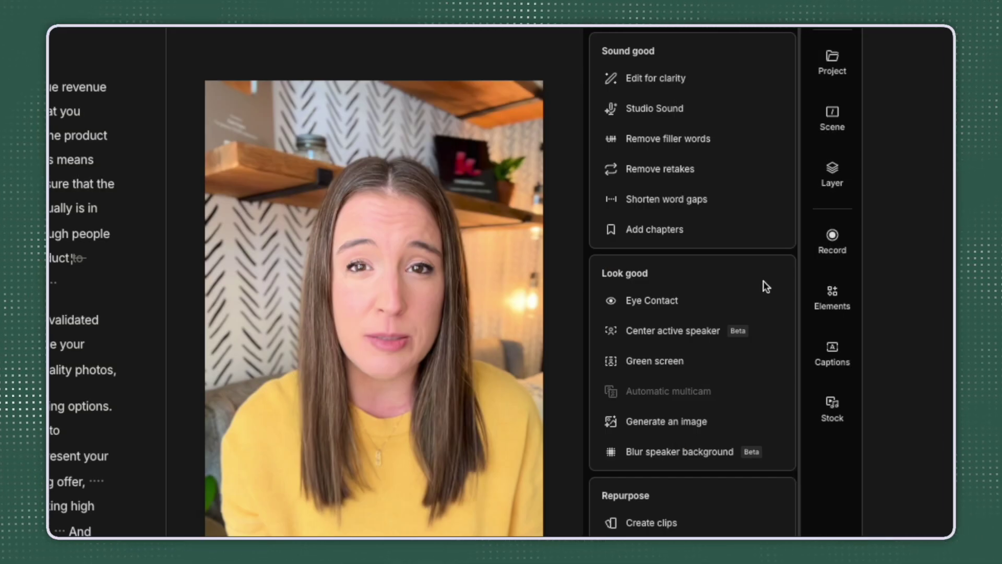
{"action": "mouse_move", "coordinate": [753, 303]}
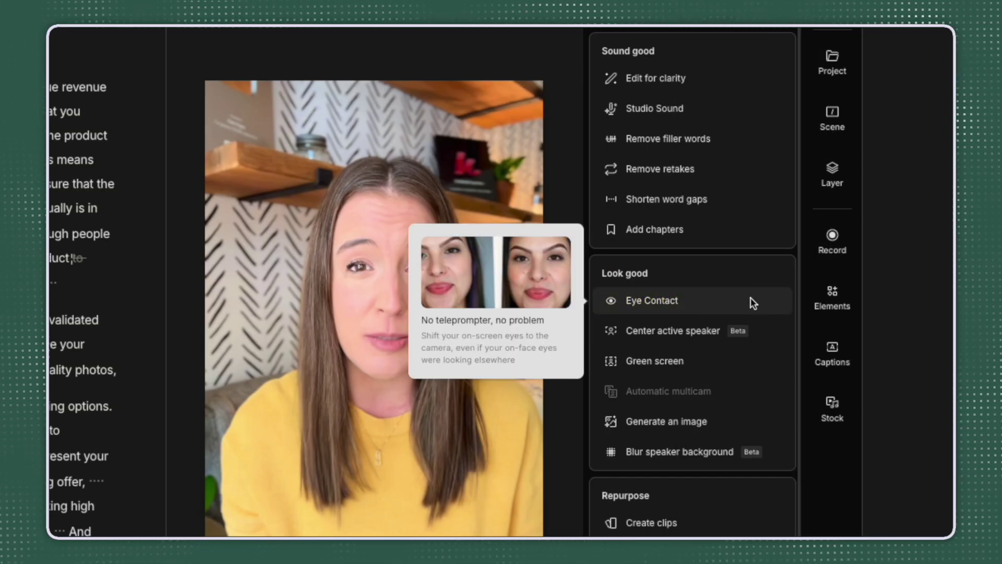
{"action": "mouse_move", "coordinate": [724, 364]}
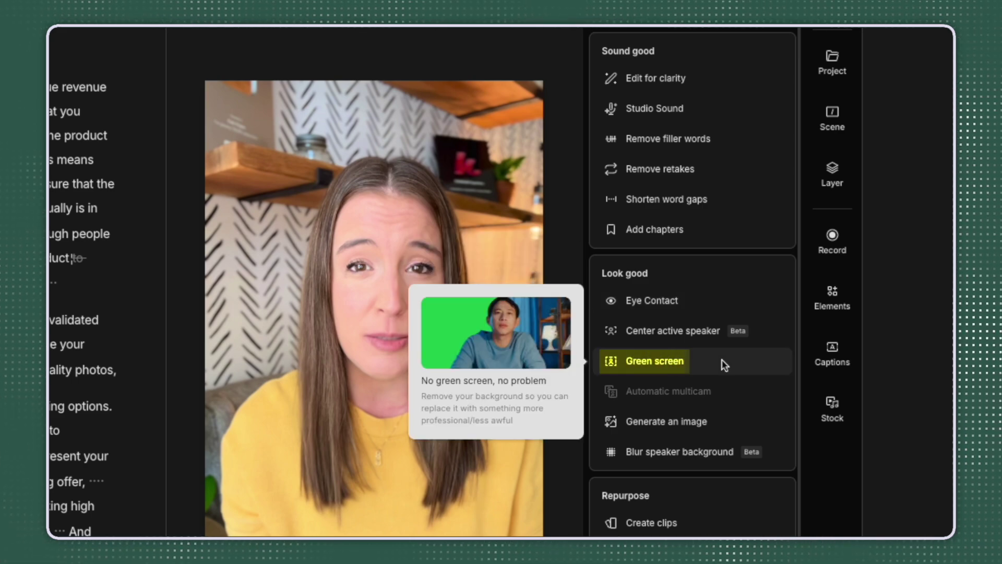
{"action": "mouse_move", "coordinate": [777, 452]}
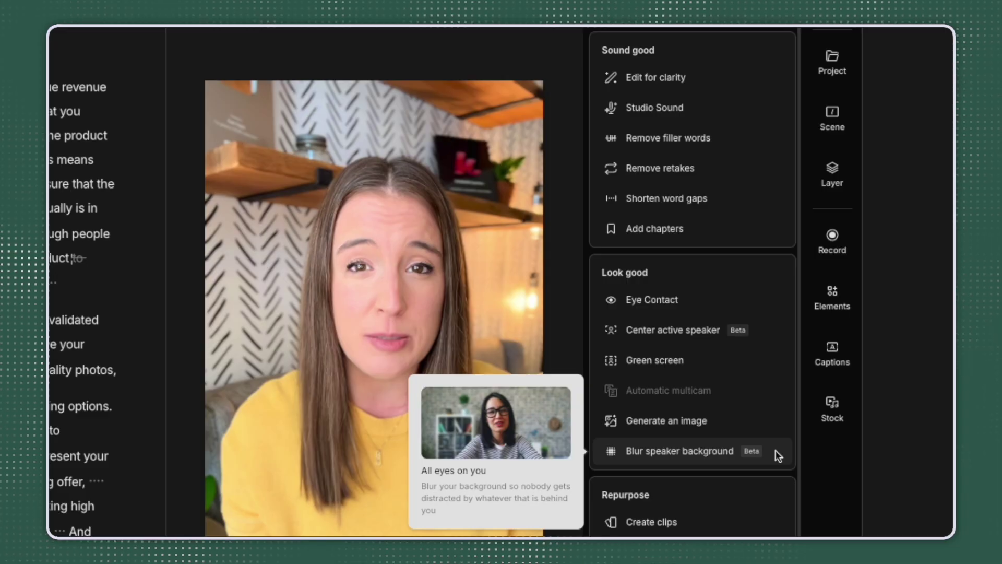
{"action": "scroll", "coordinate": [776, 454], "scroll_direction": "down", "scroll_amount": 3}
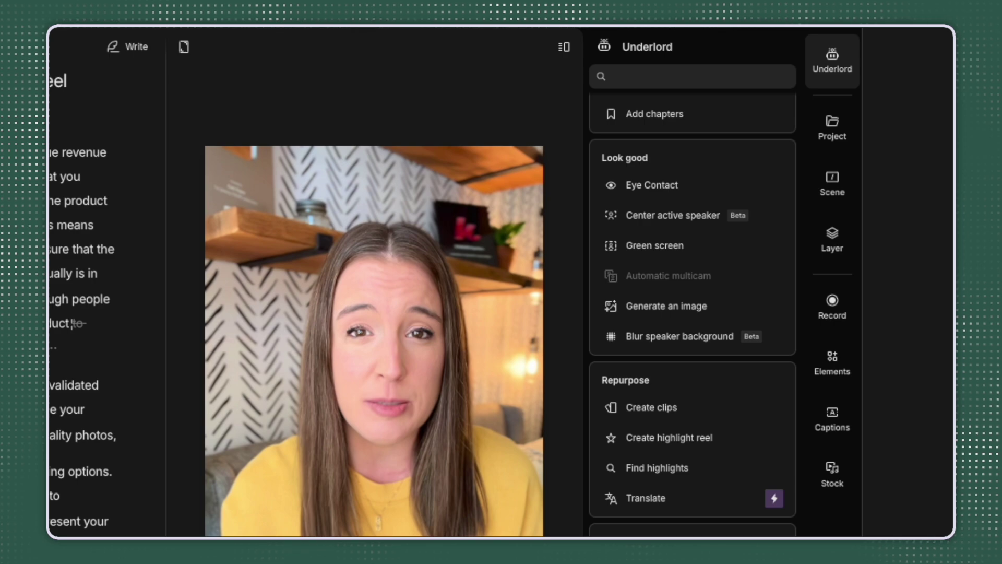
{"action": "left_click", "coordinate": [840, 380]}
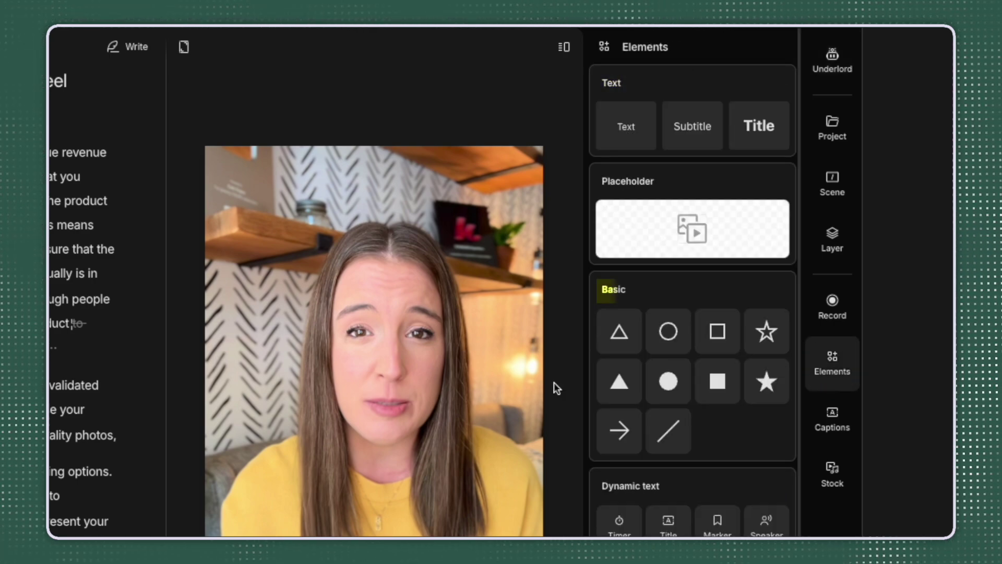
Scroll through the Elements library of text, shapes, waveforms, progress bars, overlays and frames
{"action": "scroll", "coordinate": [751, 421], "scroll_direction": "down", "scroll_amount": 2}
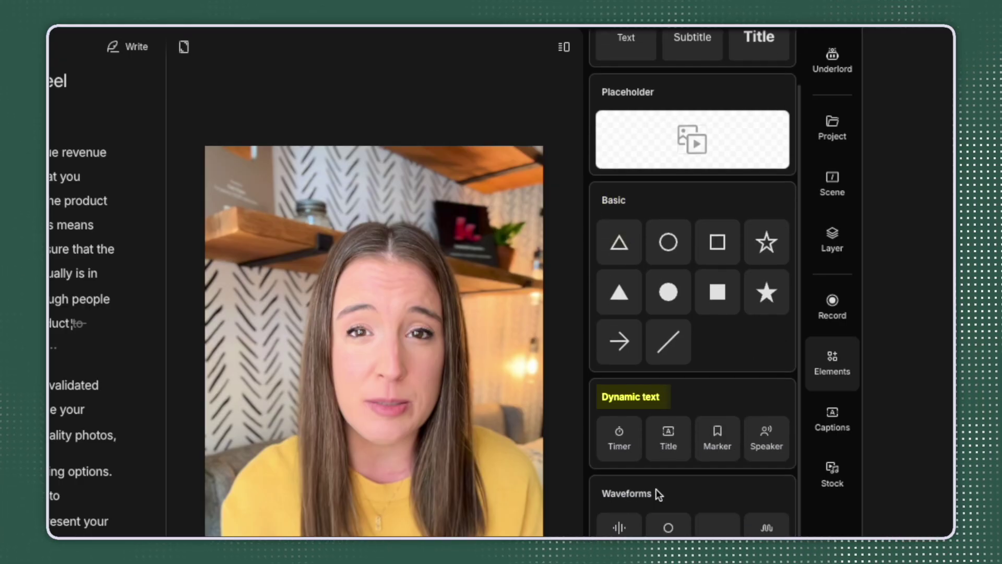
{"action": "scroll", "coordinate": [687, 459], "scroll_direction": "down", "scroll_amount": 2}
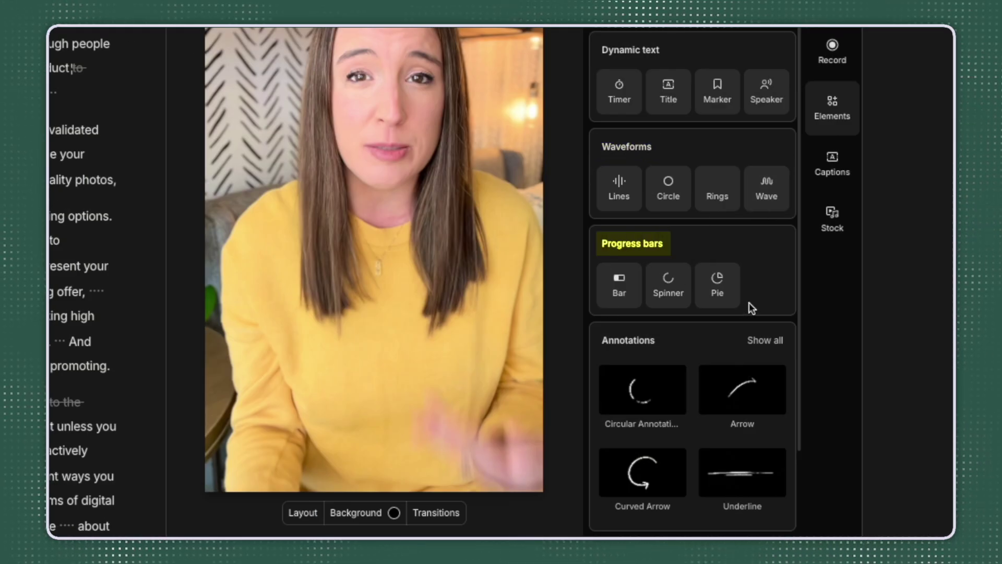
{"action": "scroll", "coordinate": [750, 302], "scroll_direction": "down", "scroll_amount": 5}
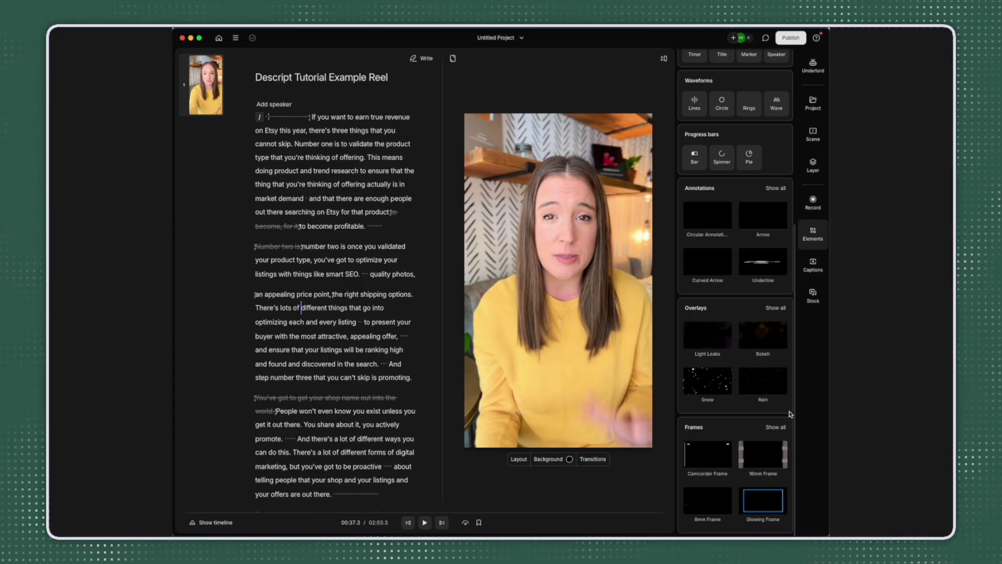
Start a new scene at "an appealing price point"
{"action": "left_click", "coordinate": [256, 294]}
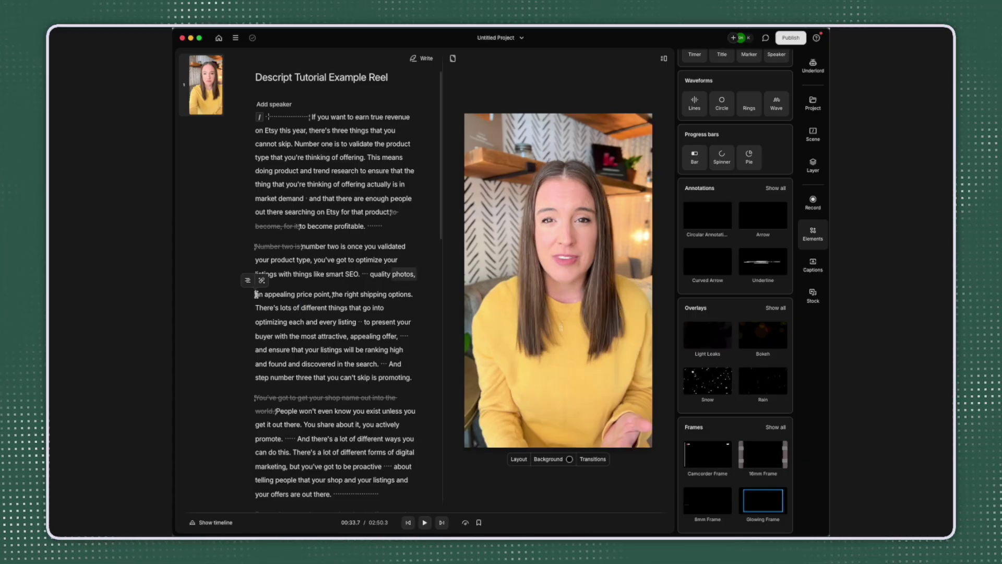
{"action": "key", "text": "slash"}
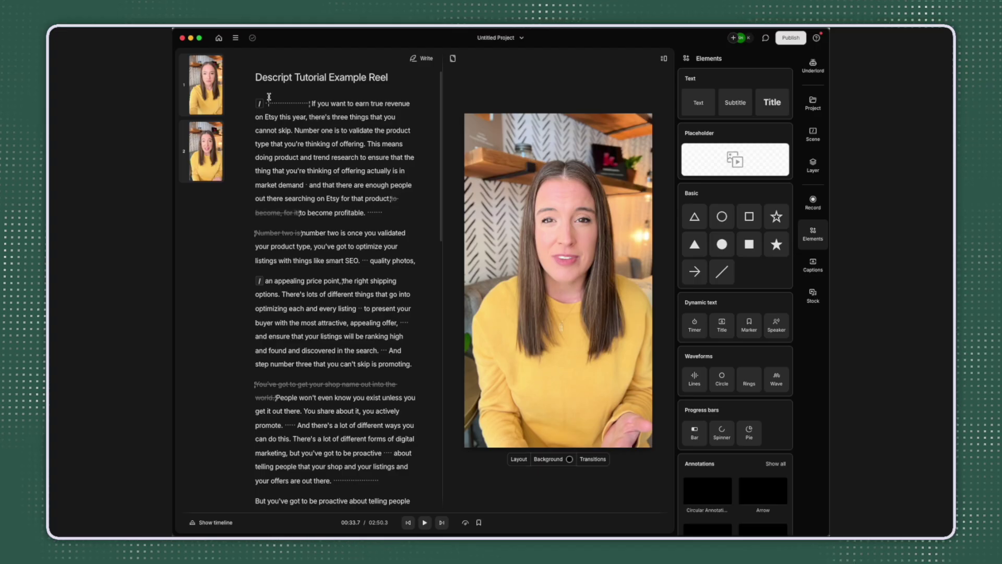
{"action": "left_click", "coordinate": [210, 90]}
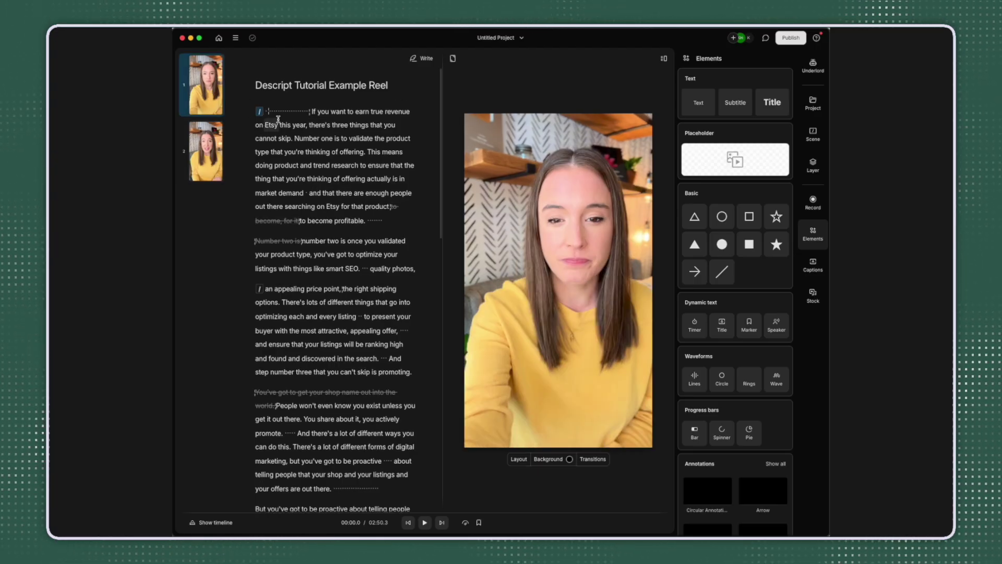
Start a third scene at "People won't even know you exist", then return to scene 1
{"action": "left_click", "coordinate": [249, 113]}
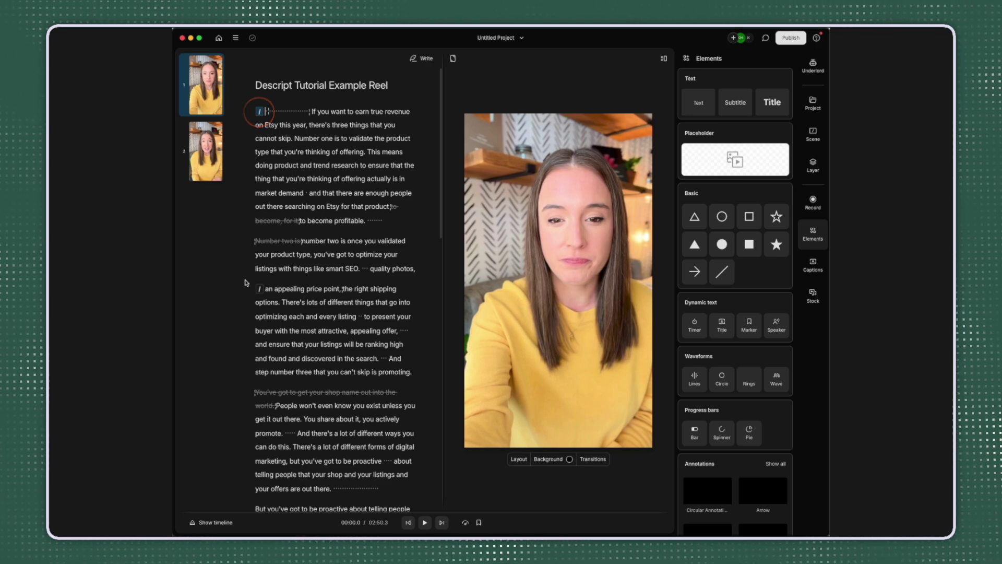
{"action": "left_click", "coordinate": [259, 288]}
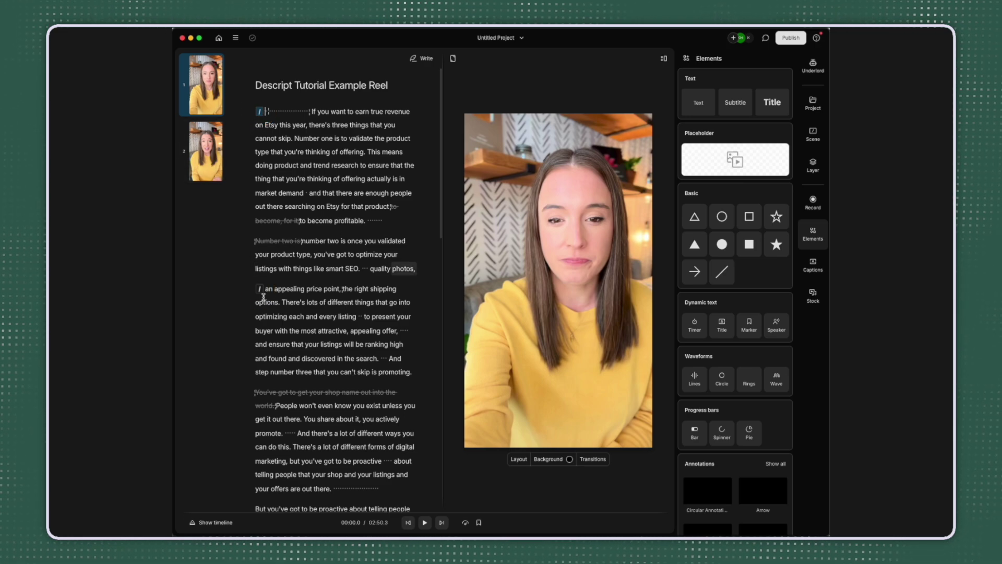
{"action": "scroll", "coordinate": [257, 331], "scroll_direction": "down", "scroll_amount": 2}
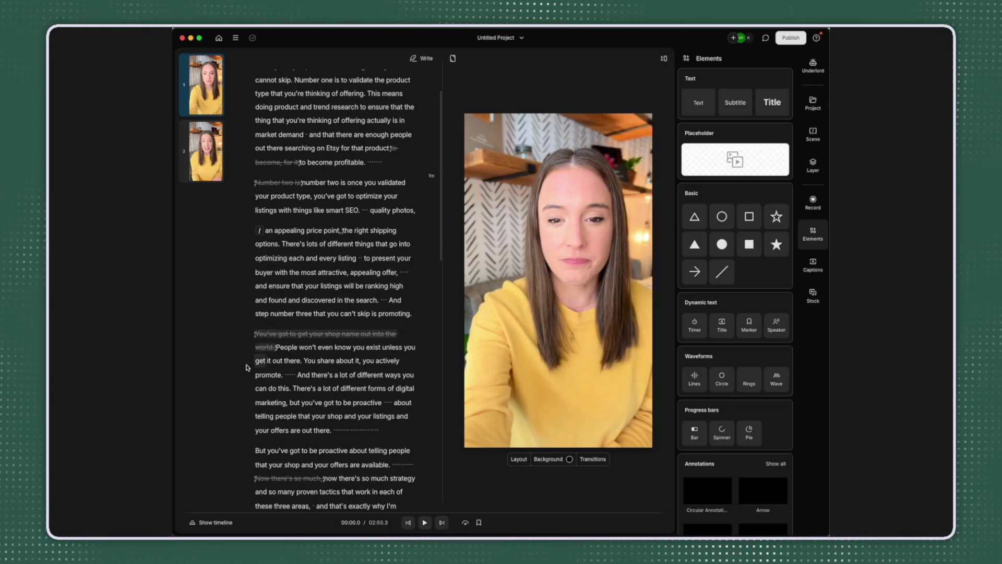
{"action": "left_click", "coordinate": [277, 346]}
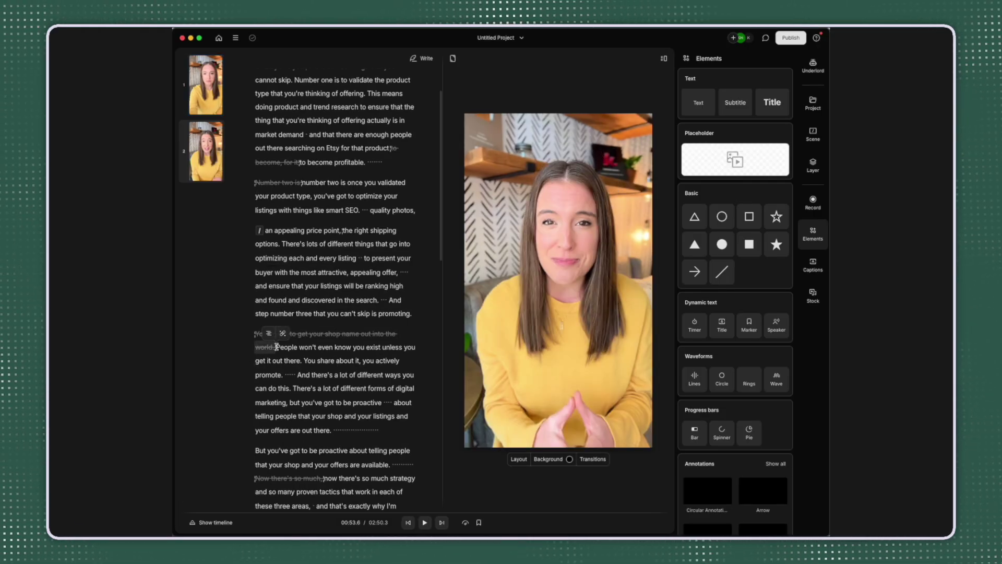
{"action": "type", "text": "/"}
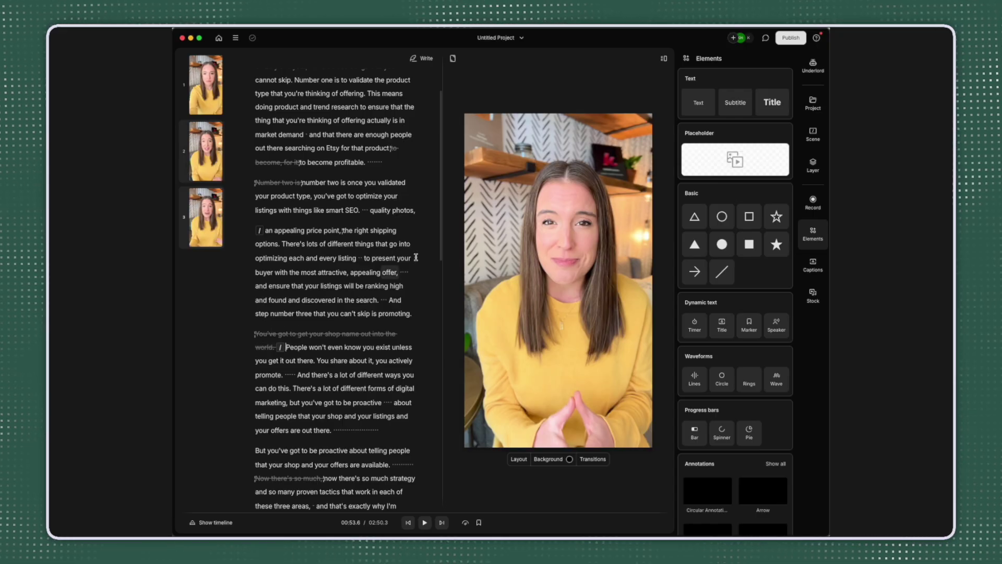
{"action": "scroll", "coordinate": [247, 107], "scroll_direction": "up", "scroll_amount": 2}
{"action": "left_click", "coordinate": [259, 111]}
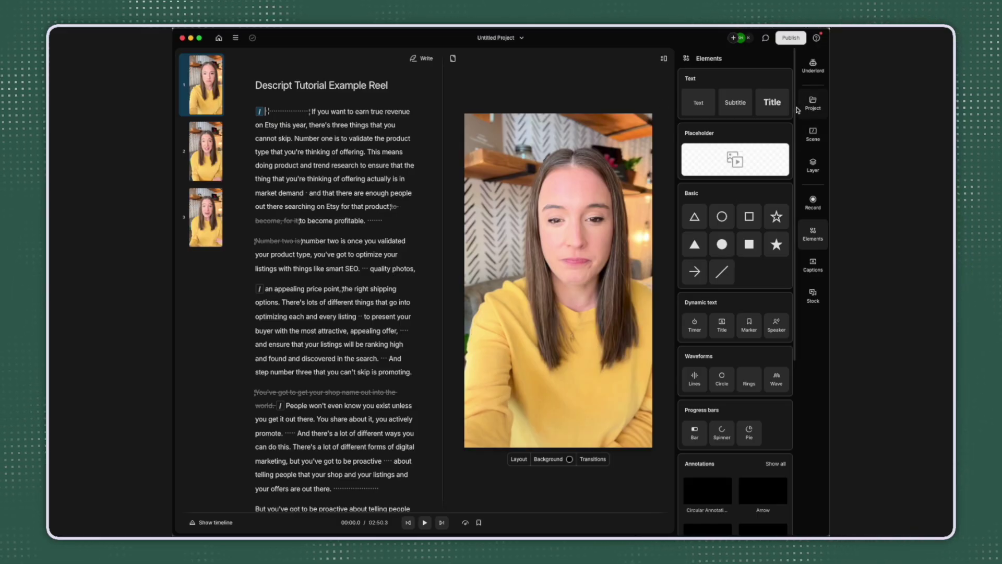
Overlay a red Impact "Make Money On Etsy" title, size 100, on scene one and play it
{"action": "left_click", "coordinate": [771, 102]}
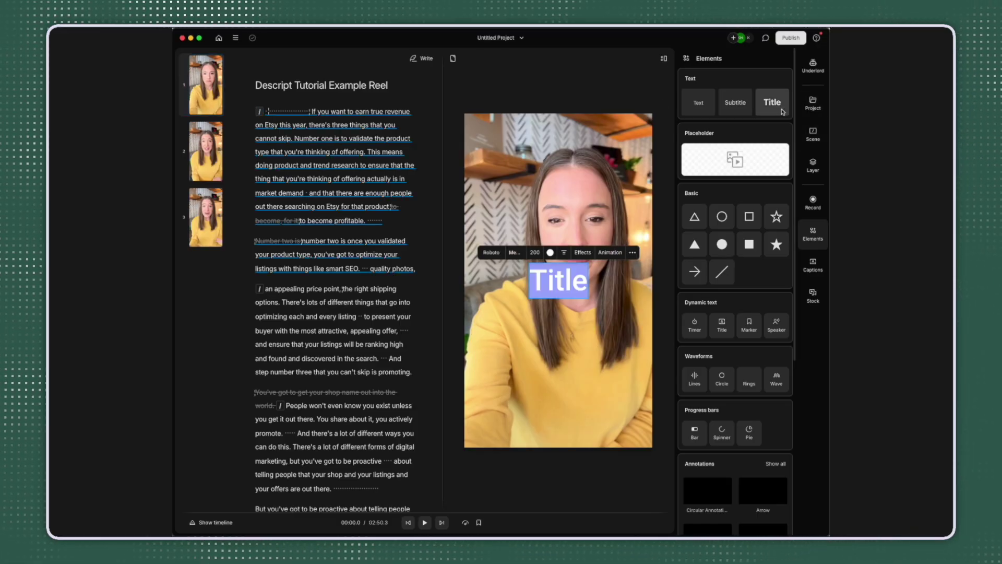
{"action": "left_click", "coordinate": [573, 282]}
{"action": "double_click", "coordinate": [572, 282]}
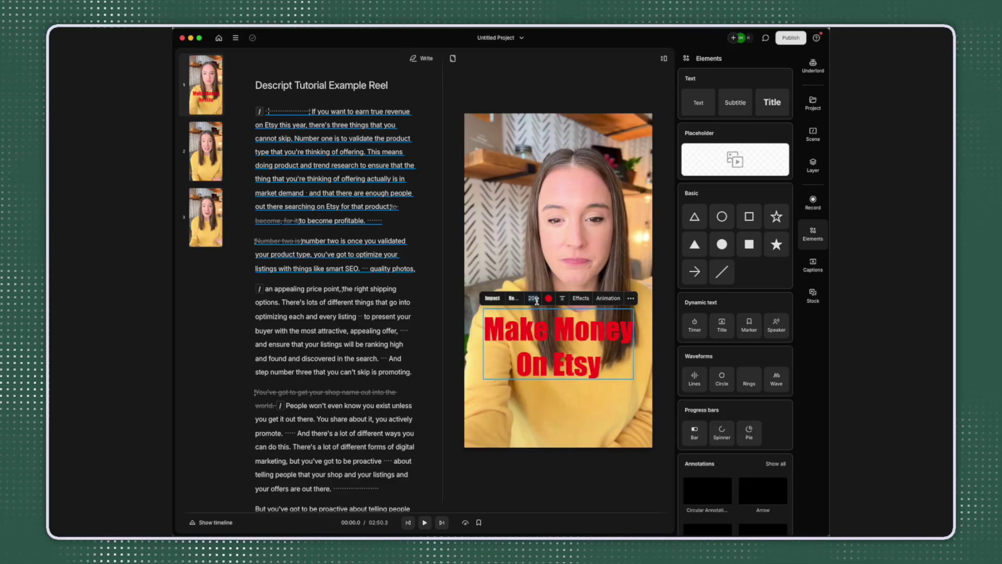
{"action": "key", "text": "BackSpace"}
{"action": "key", "text": "BackSpace"}
{"action": "key", "text": "BackSpace"}
{"action": "type", "text": "100"}
{"action": "key", "text": "Return"}
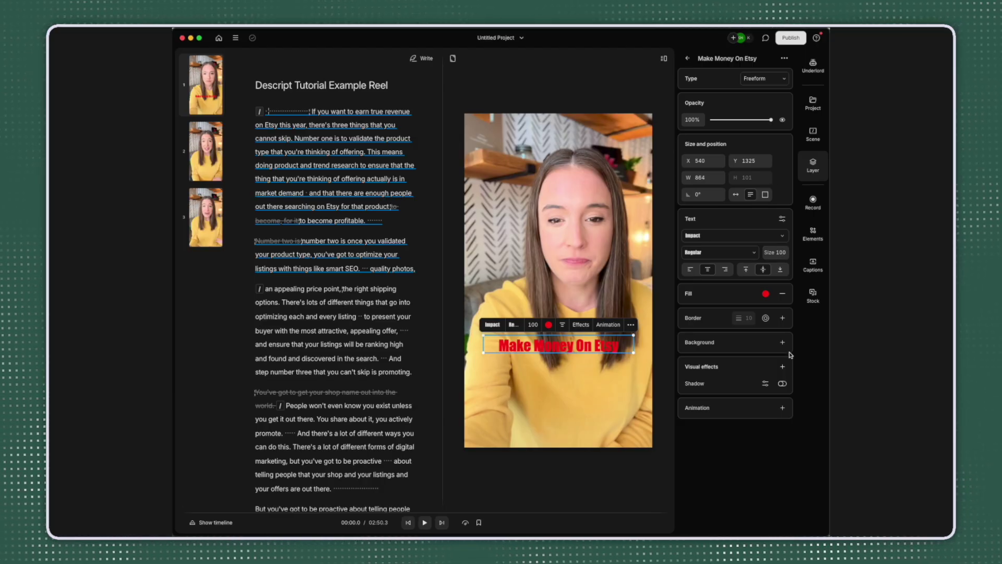
{"action": "left_click", "coordinate": [325, 124]}
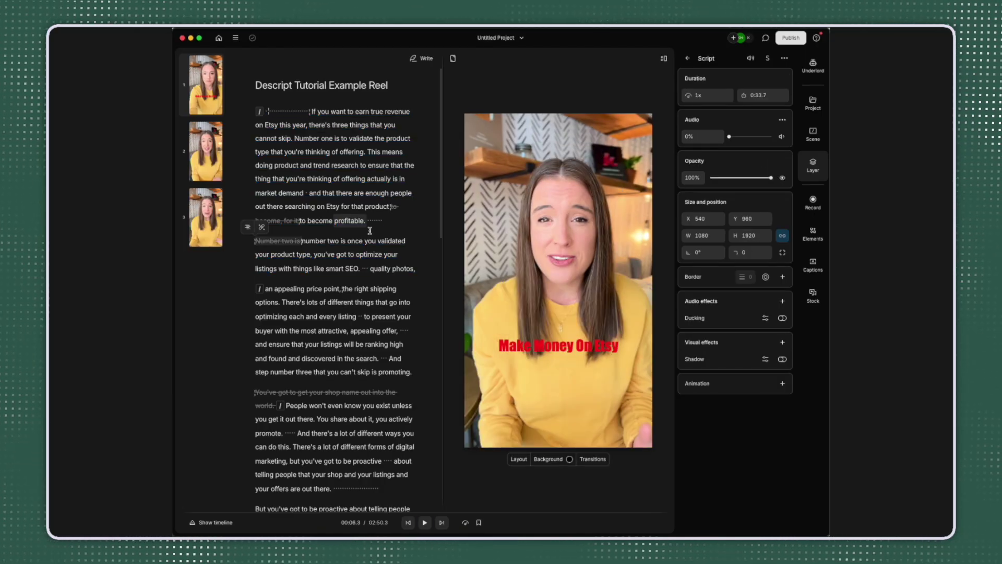
{"action": "key", "text": "space"}
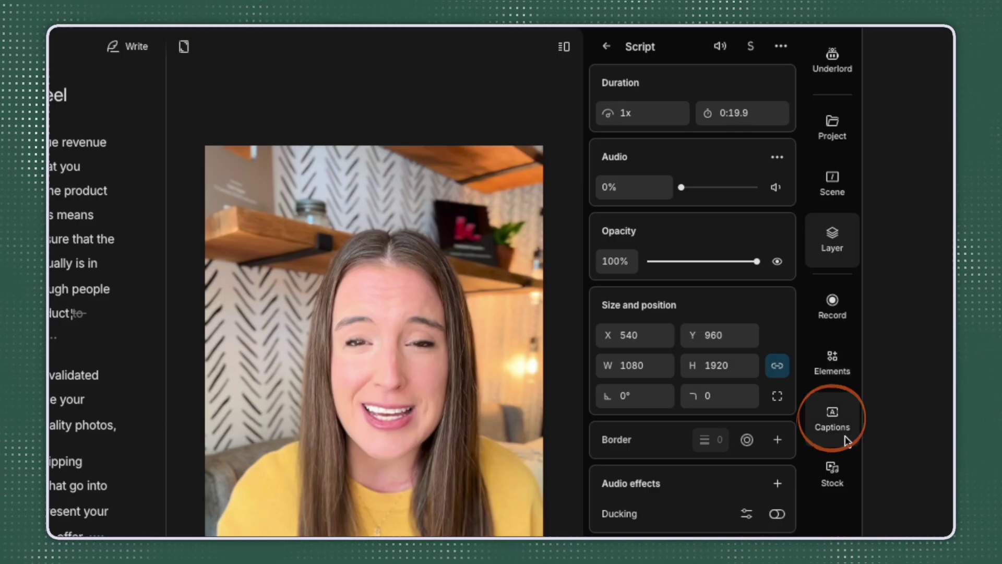
Apply the Bold: Yellow highlight caption style, then pause playback
{"action": "left_click", "coordinate": [845, 439]}
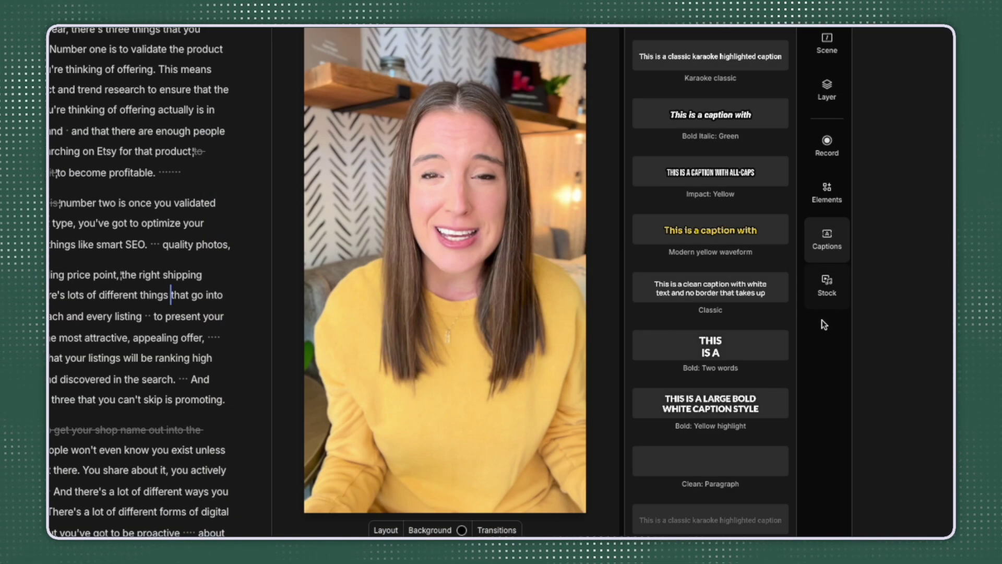
{"action": "left_click", "coordinate": [763, 407]}
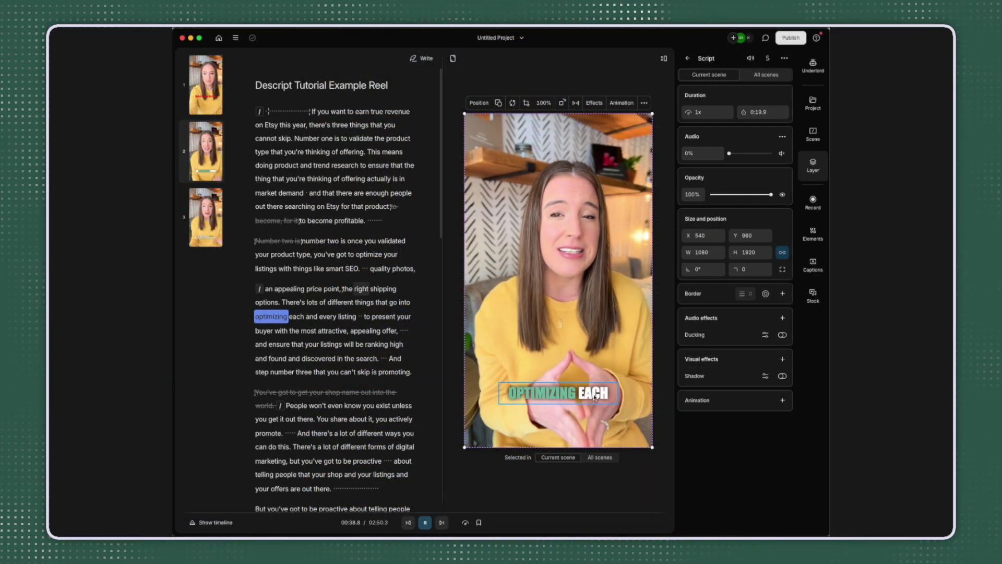
{"action": "key", "text": "space"}
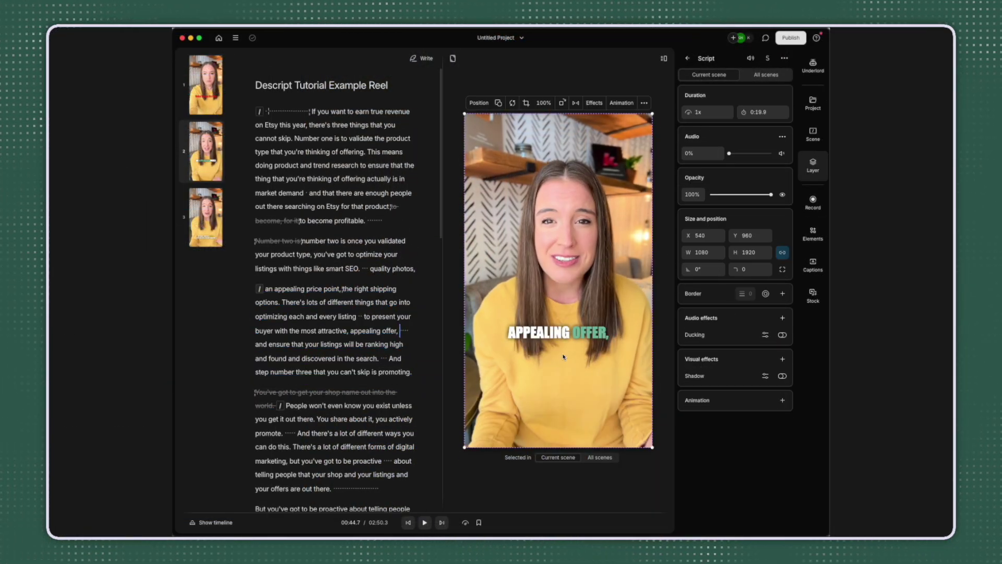
{"action": "scroll", "coordinate": [318, 365], "scroll_direction": "down", "scroll_amount": 3}
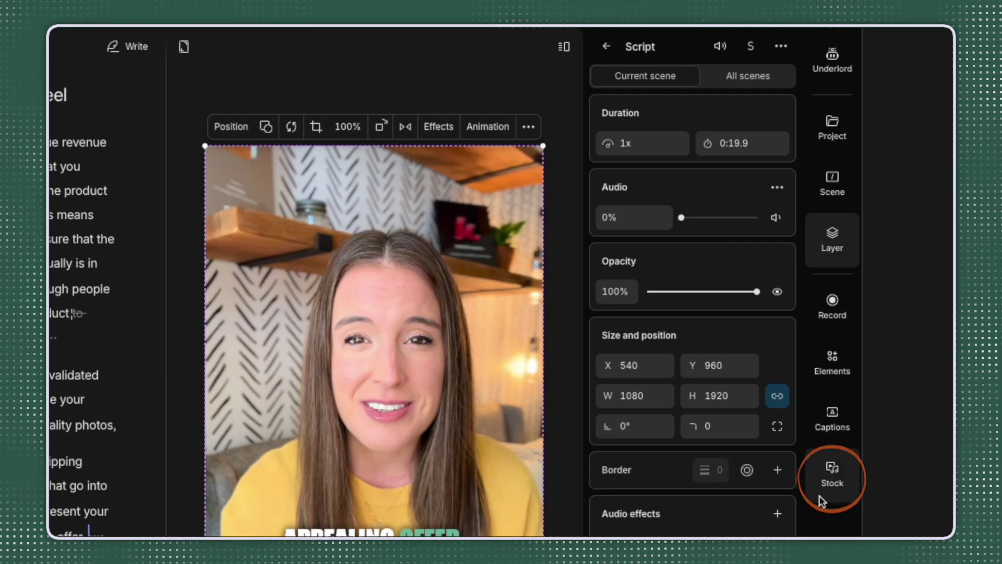
Add the "business" stock clip of hands typing on a keyboard to scene two, enlarged to fill the frame
{"action": "left_click", "coordinate": [840, 496]}
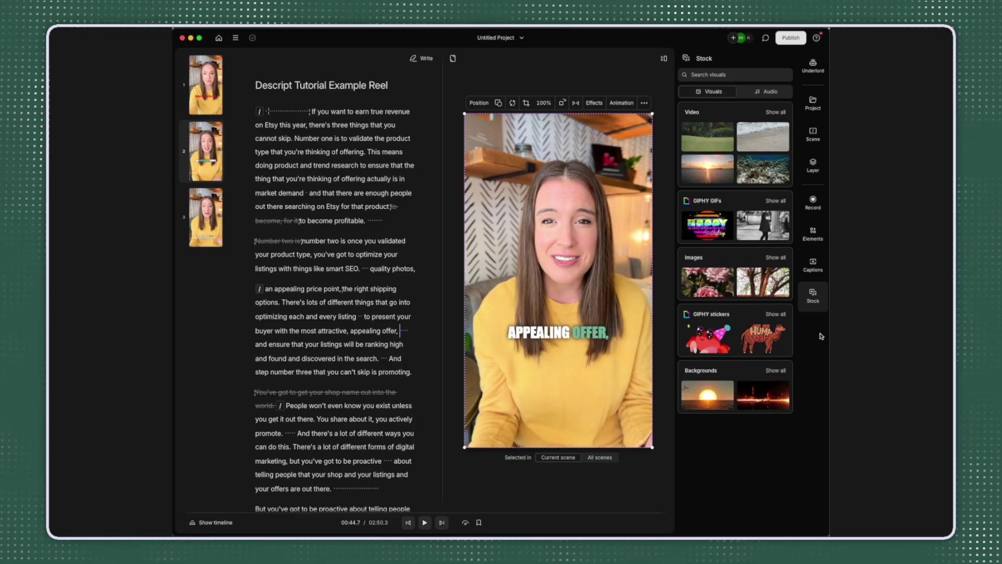
{"action": "left_click", "coordinate": [775, 112]}
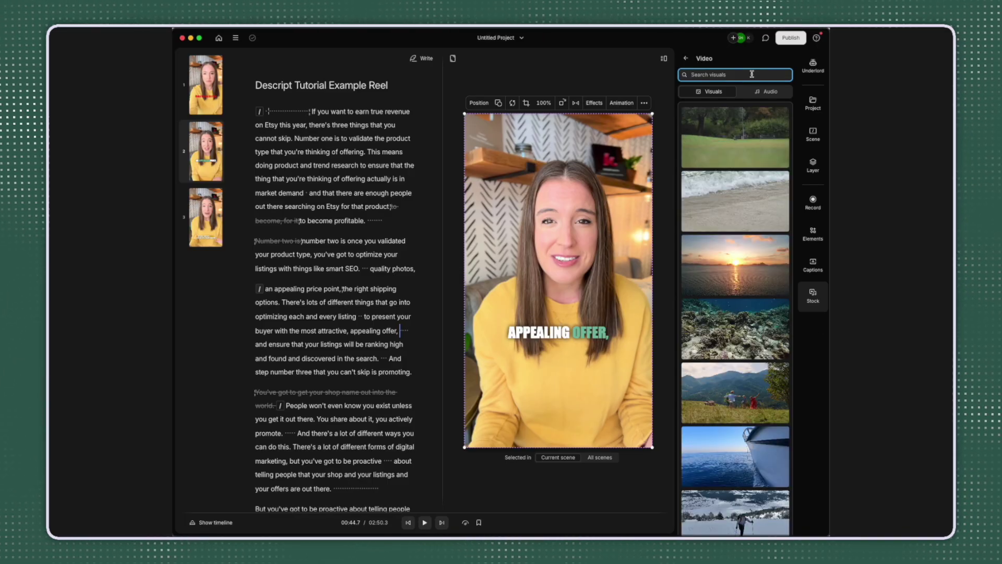
{"action": "type", "text": "business"}
{"action": "key", "text": "Return"}
{"action": "left_click", "coordinate": [777, 148]}
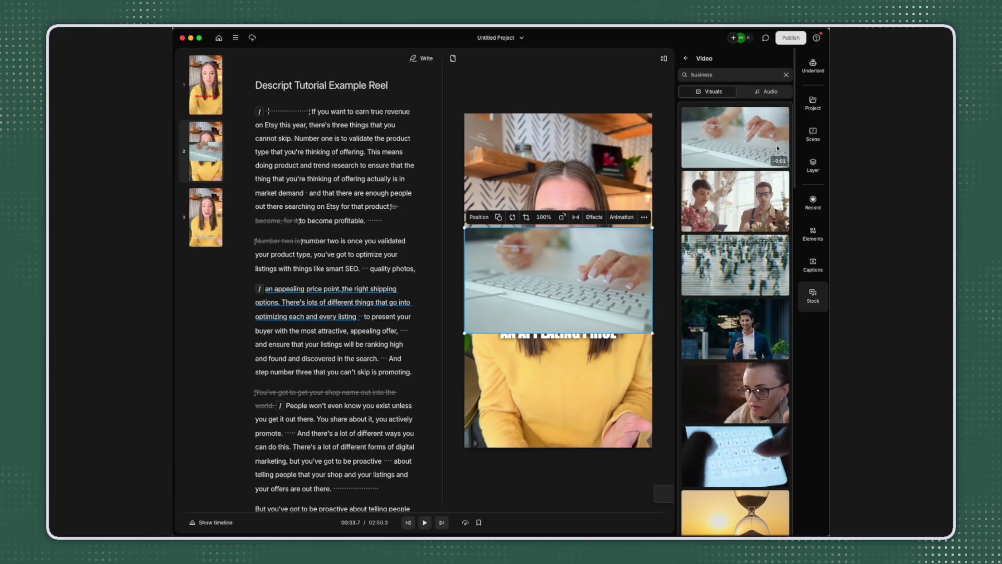
{"action": "left_click_drag", "start_coordinate": [464, 228], "coordinate": [271, 63]}
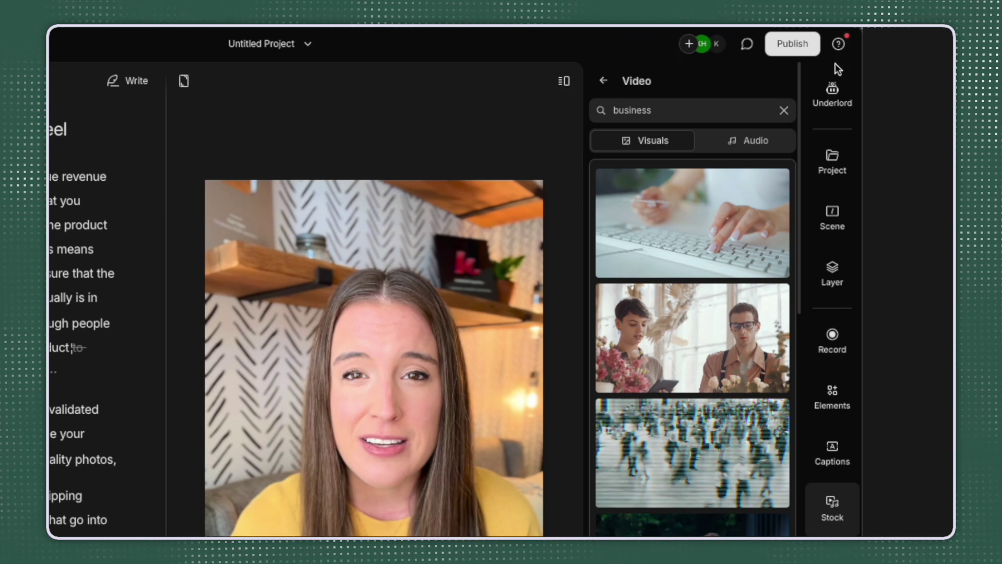
{"action": "left_click", "coordinate": [804, 45]}
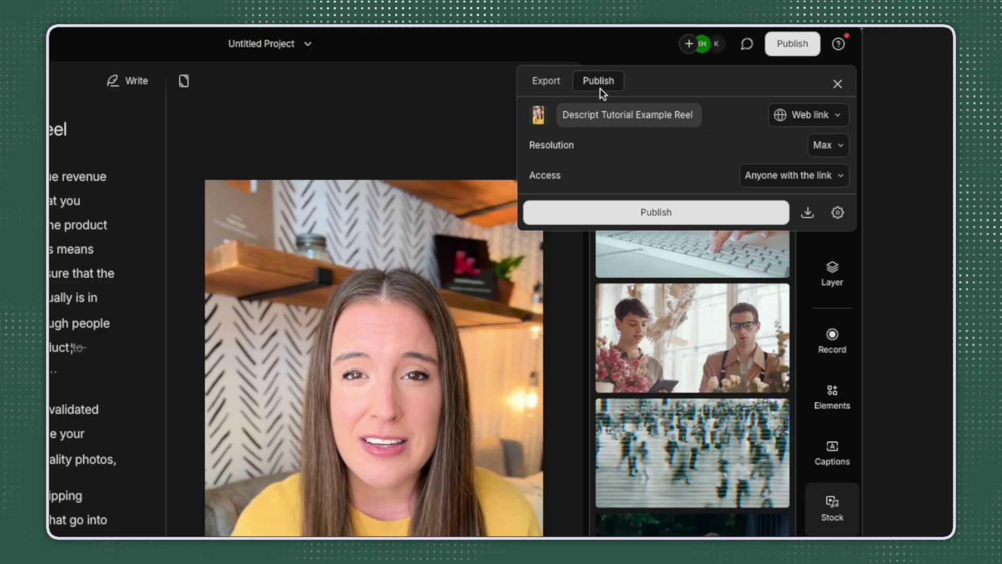
Switch to the Export tab for a Max-resolution, Medium-quality video export
{"action": "left_click", "coordinate": [561, 85]}
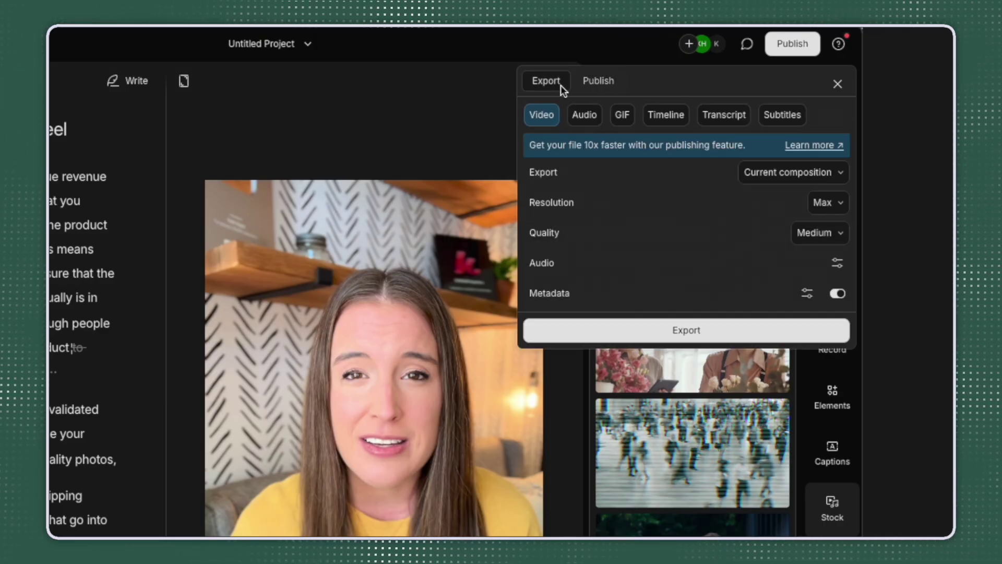